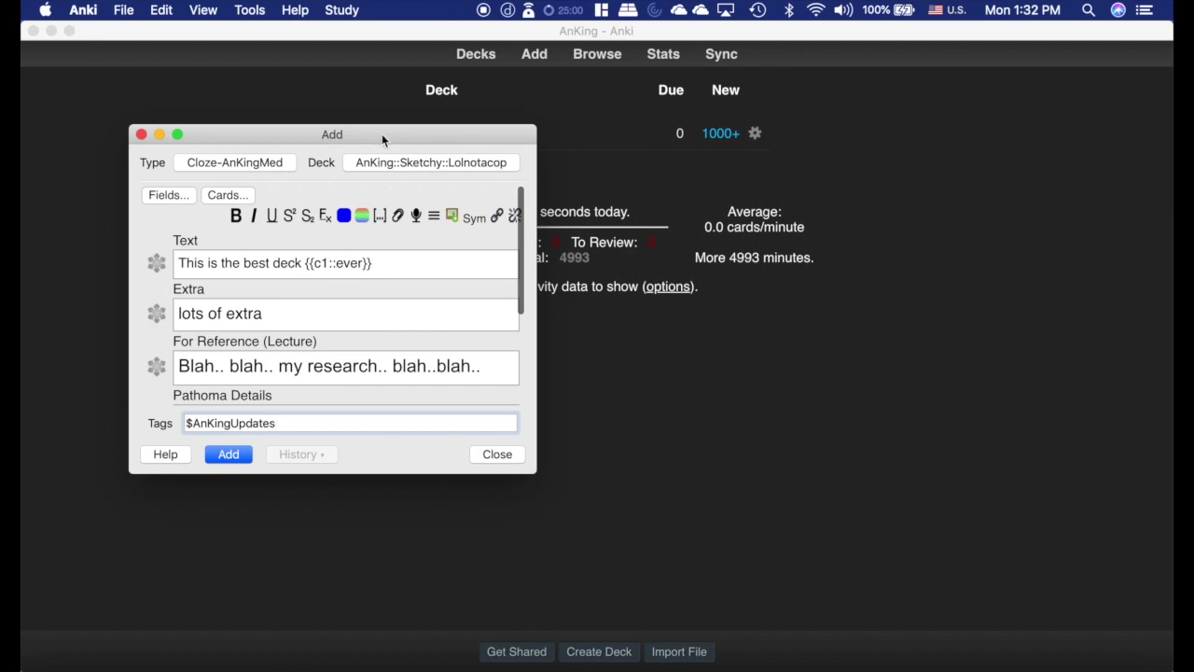
Drag the Add note window to the right so the AnKing deck list shows behind it.
left_click_drag(382, 136, 762, 144)
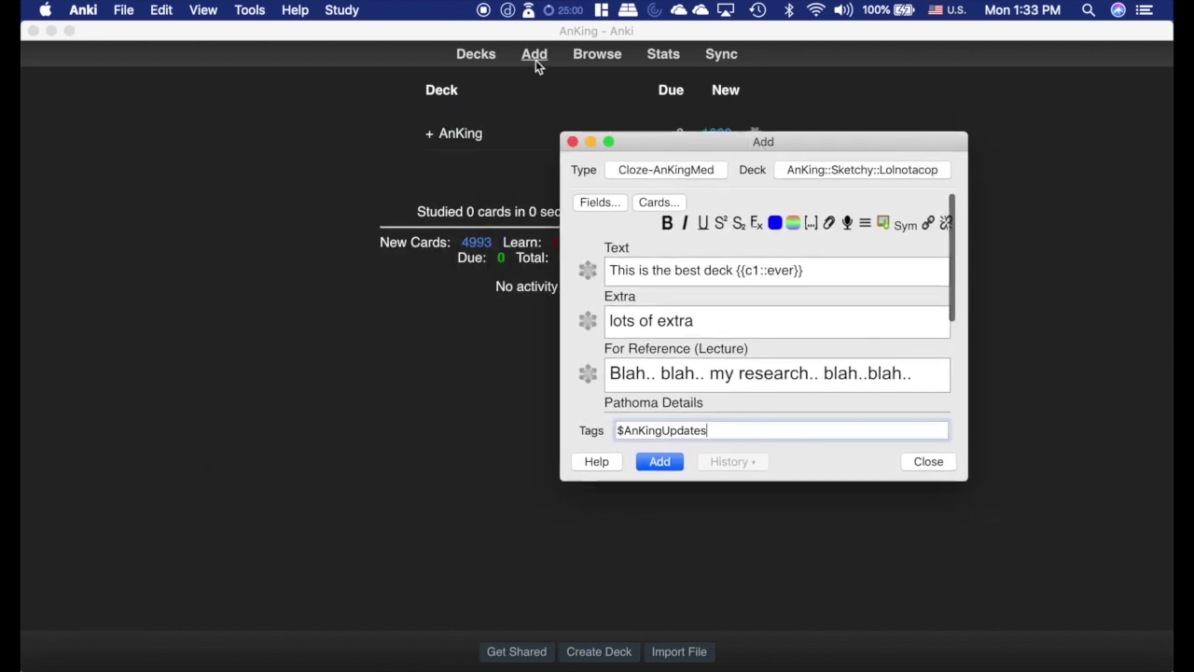
left_click(698, 170)
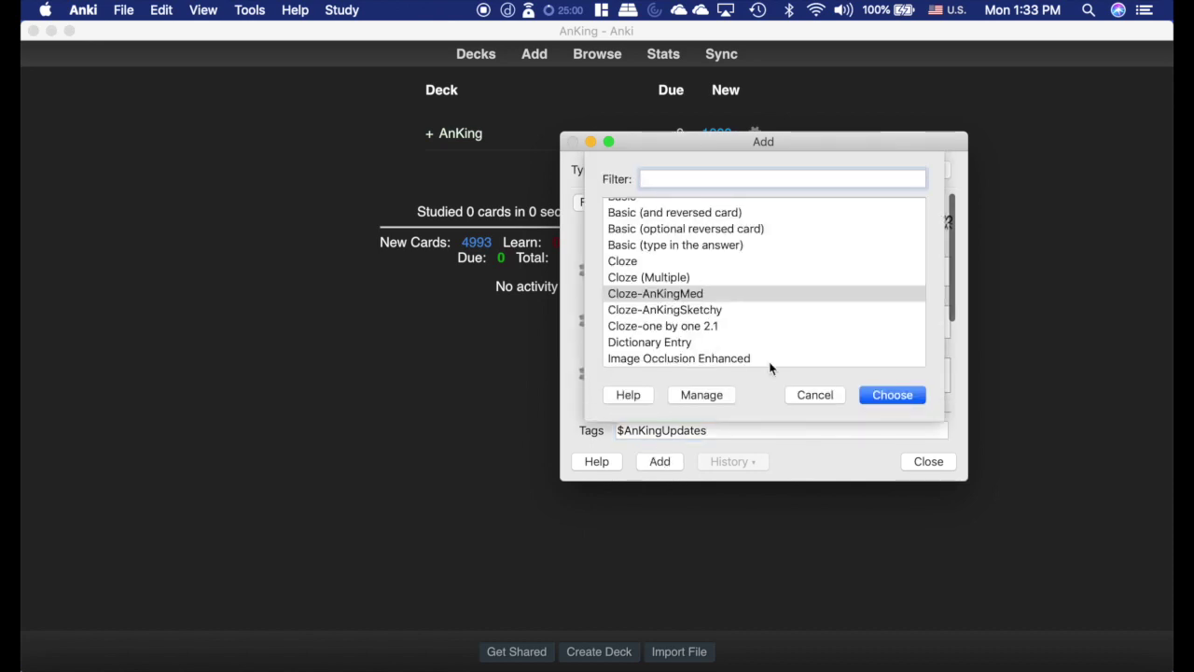
left_click(817, 392)
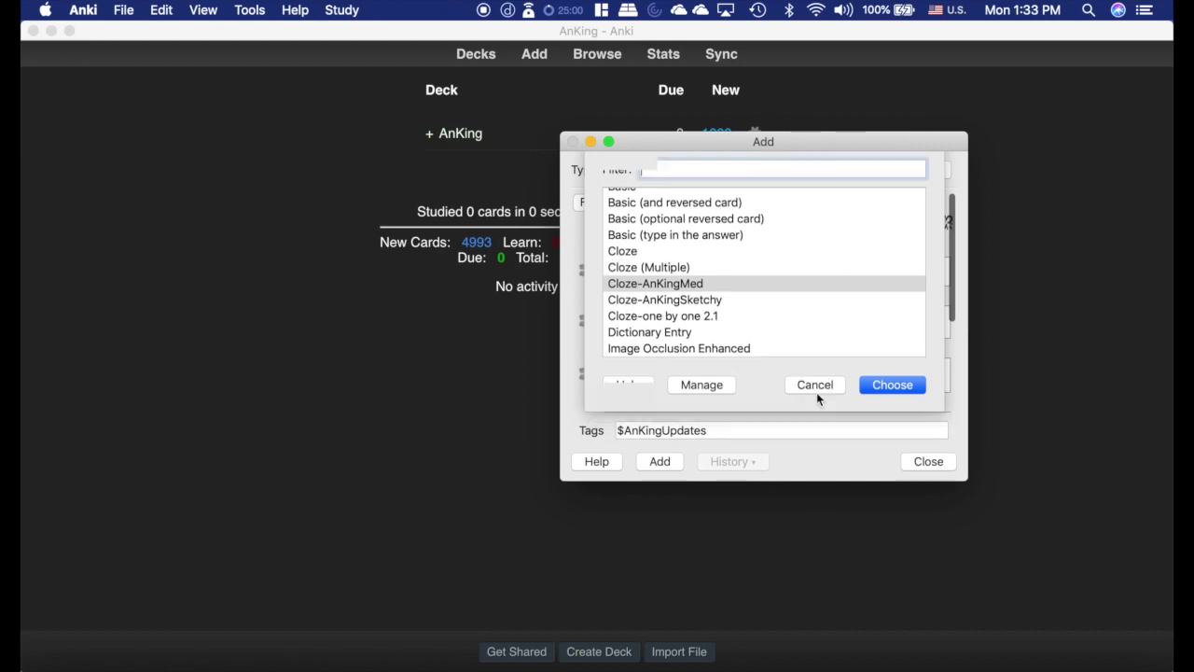
scroll(750, 331, "down", 5)
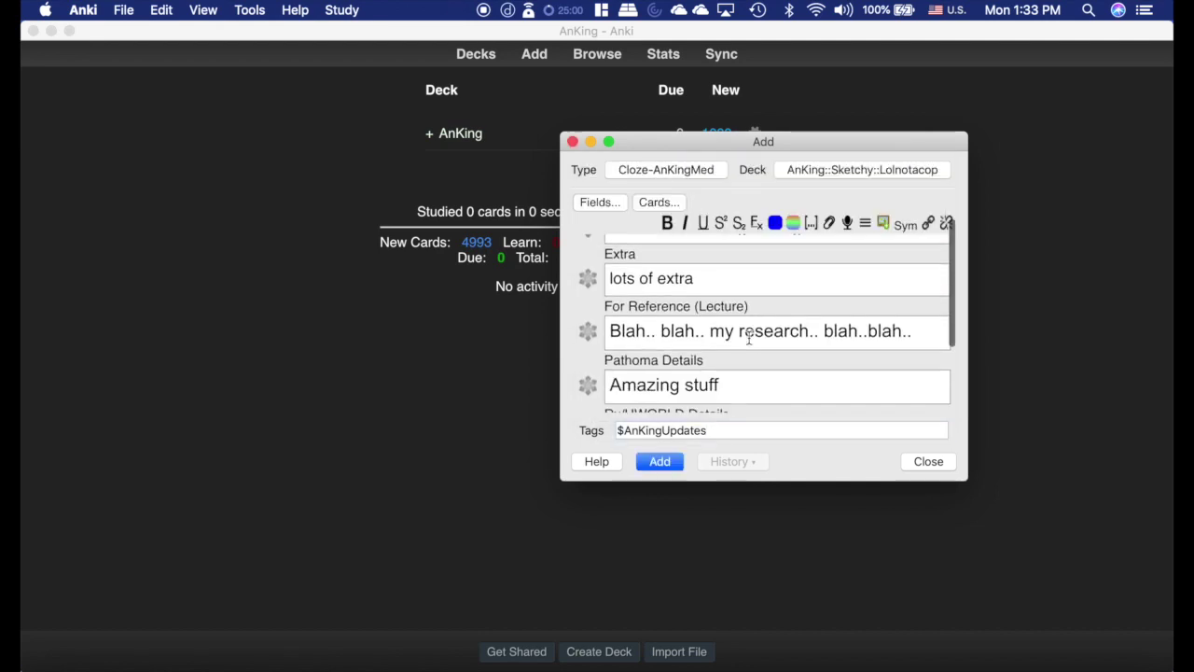
scroll(749, 336, "up", 5)
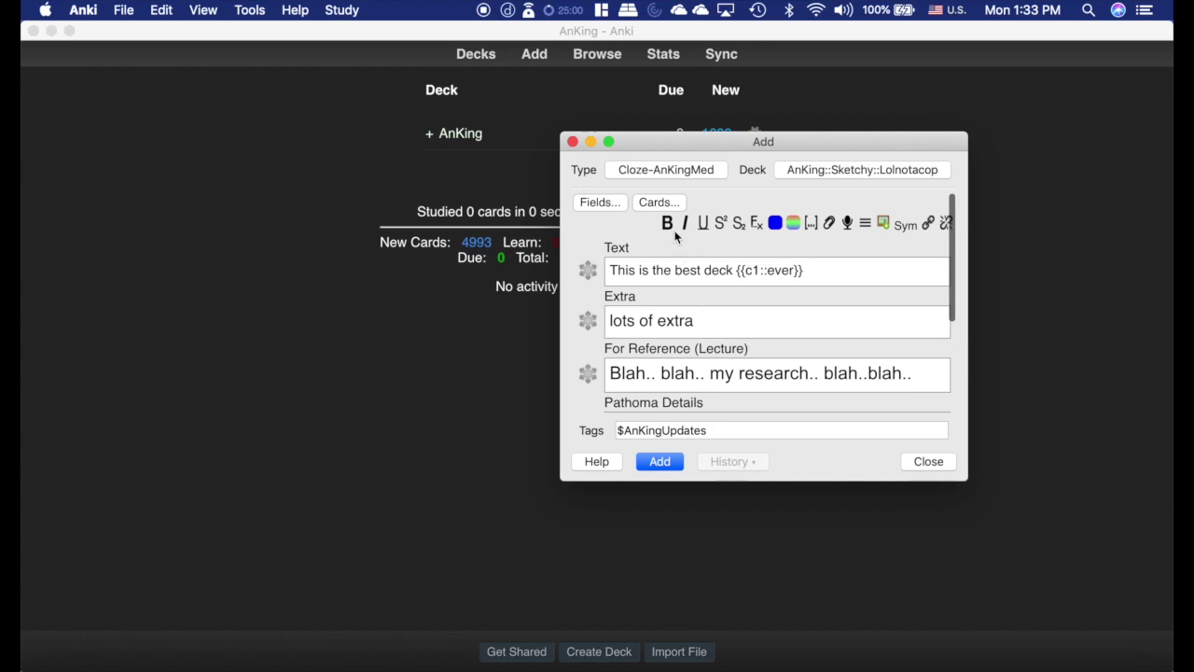
Open the Cloze-AnKingMed card templates, enlarge the editor, and scroll through the front template's countdown timer.
left_click(669, 204)
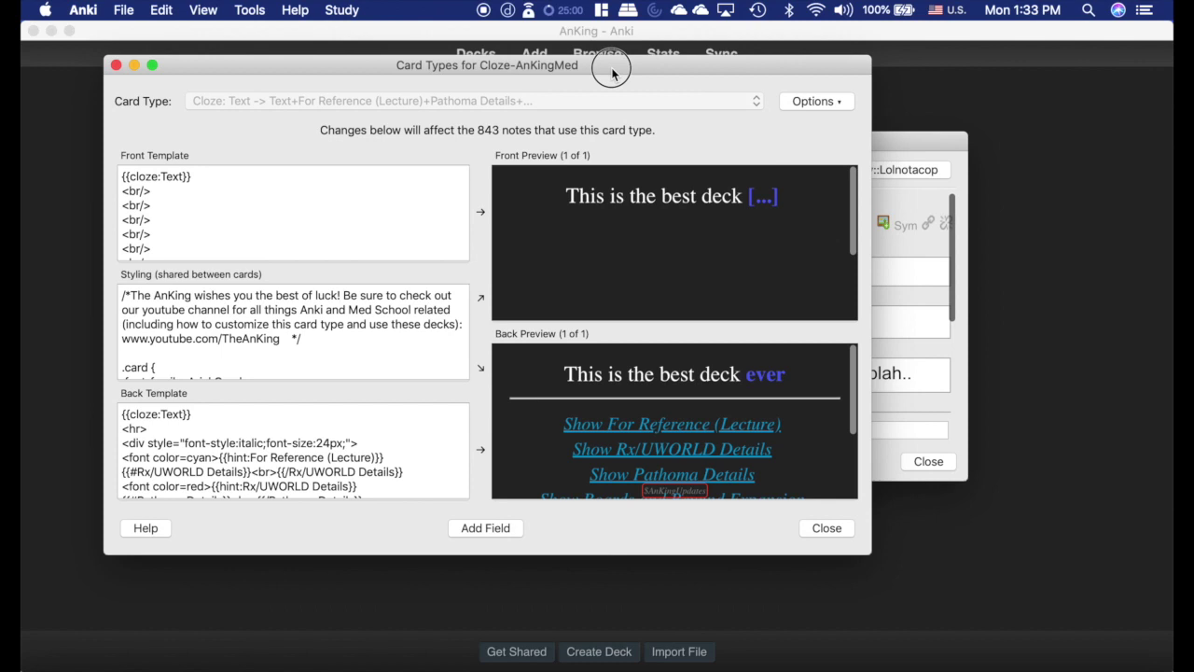
left_click_drag(608, 58, 561, 53)
left_click_drag(855, 555, 1030, 648)
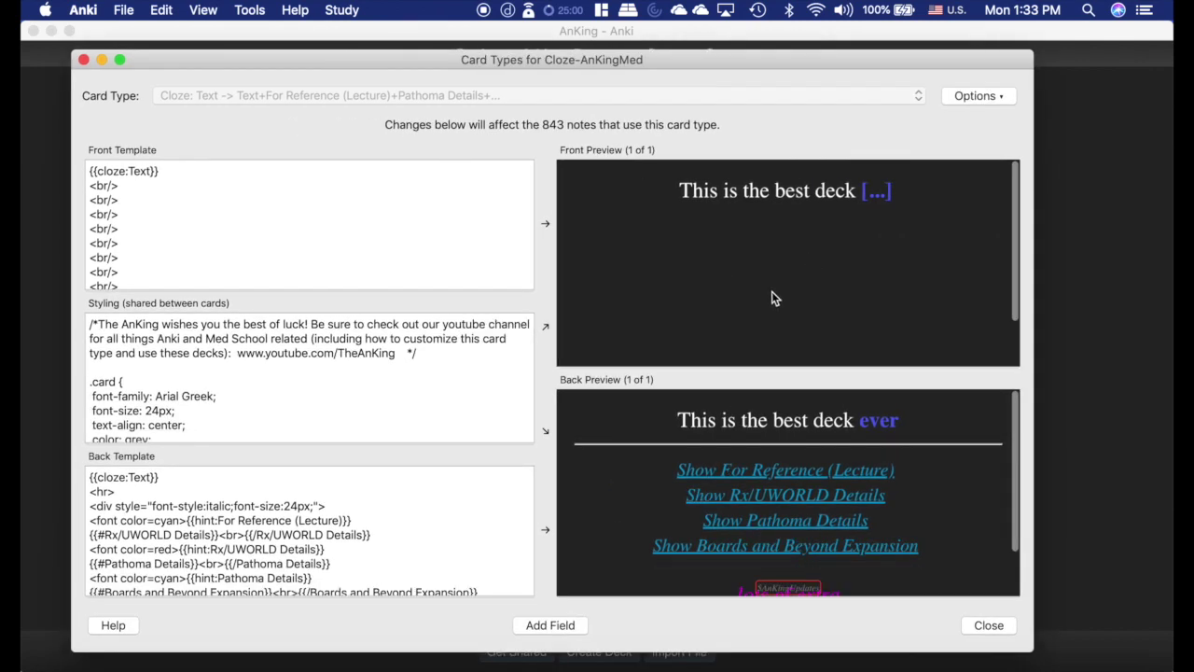
scroll(180, 231, "down", 5)
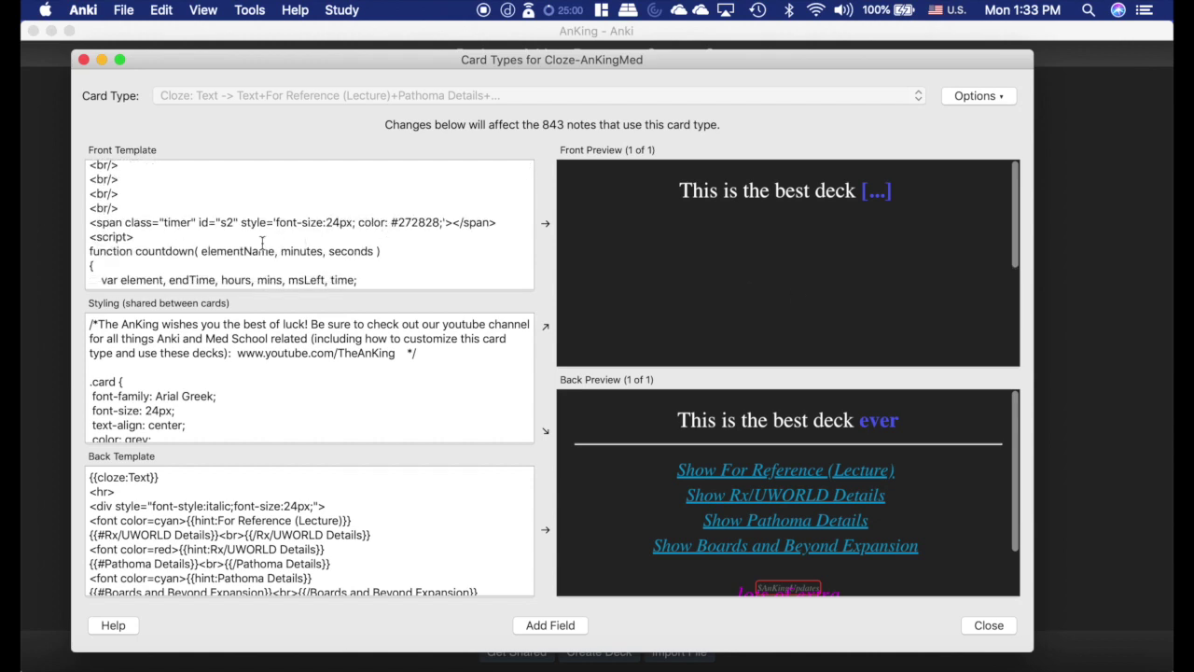
scroll(262, 244, "down", 5)
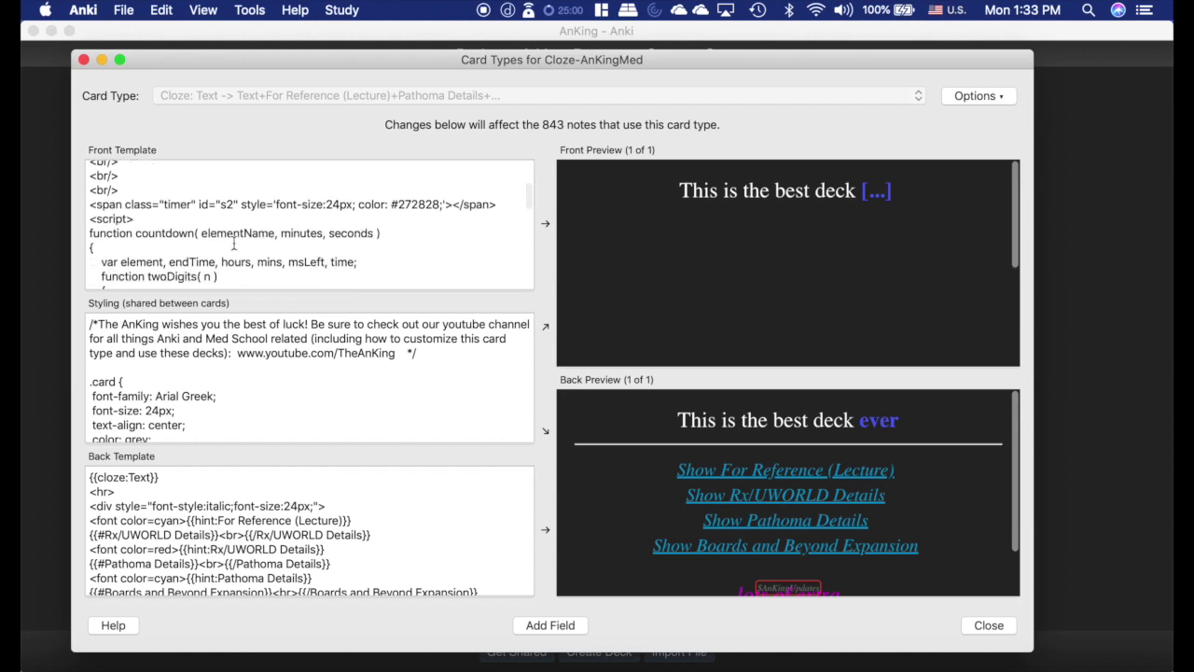
scroll(233, 244, "down", 10)
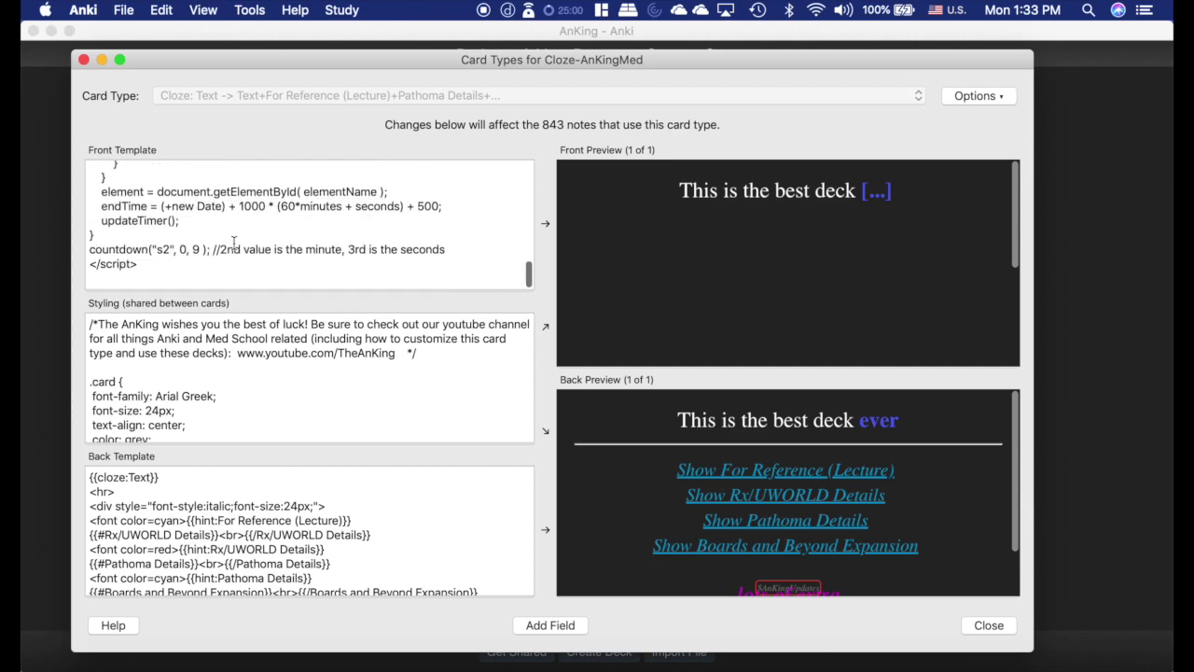
scroll(237, 244, "up", 5)
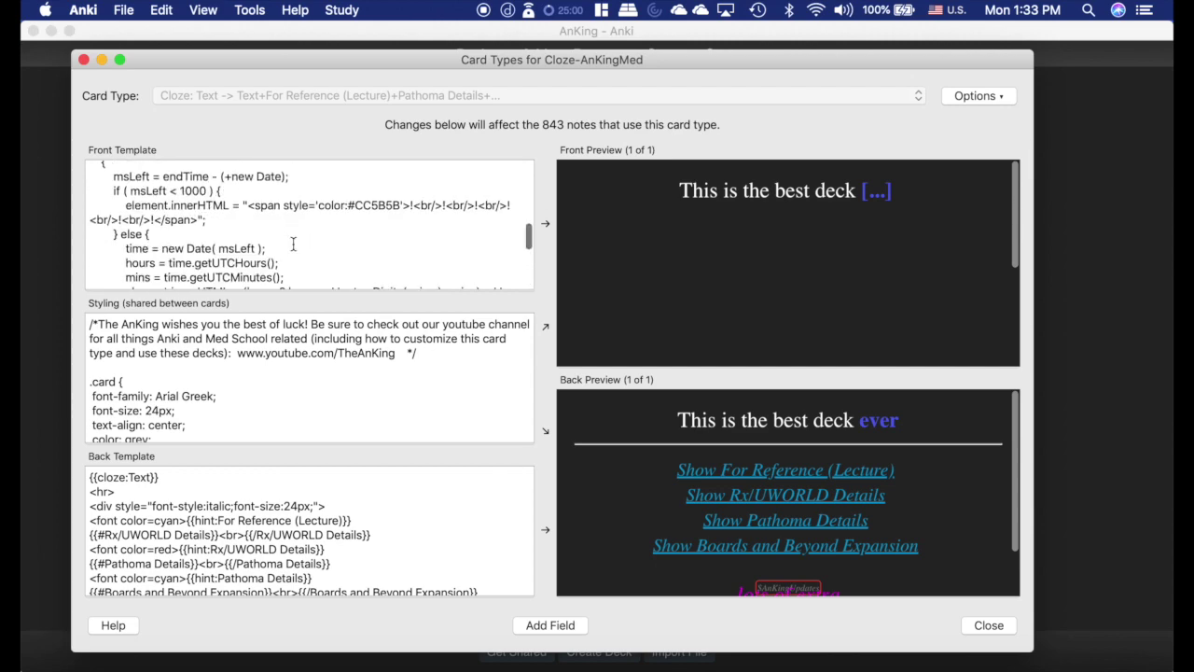
scroll(293, 245, "down", 5)
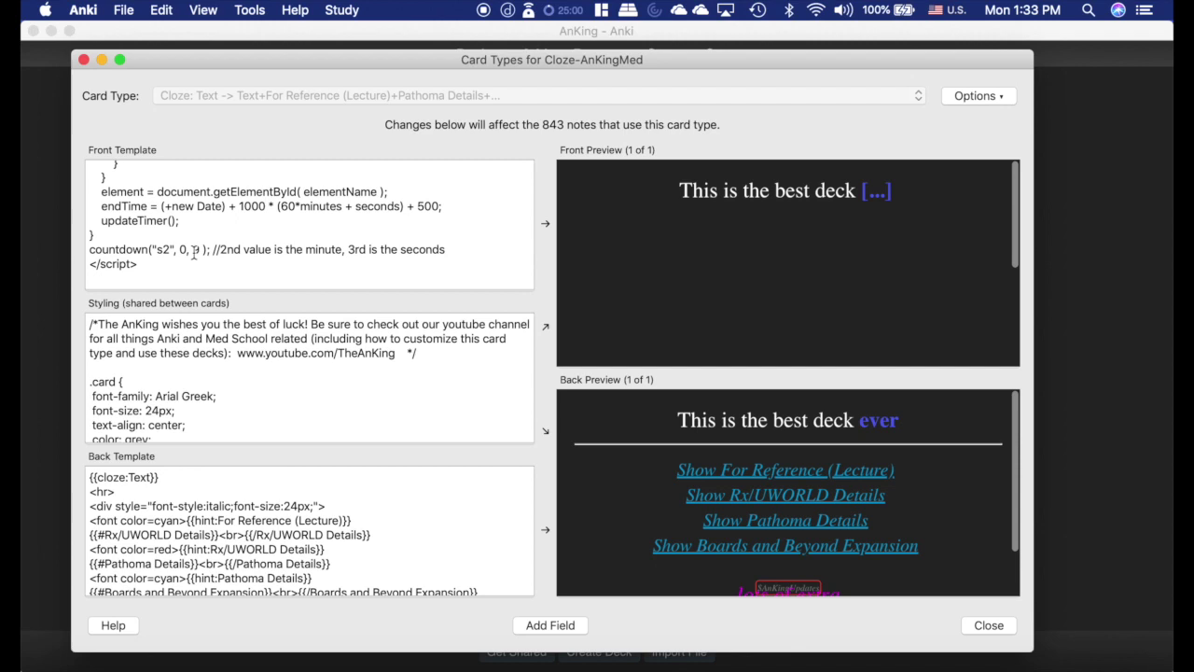
scroll(308, 241, "up", 1)
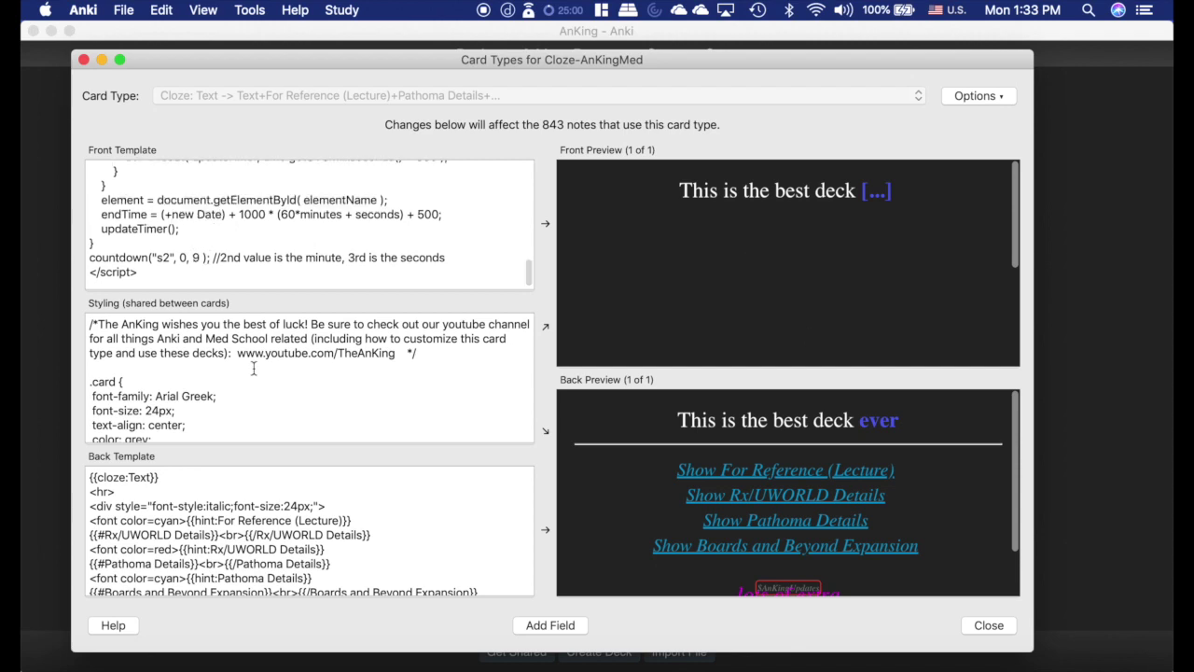
scroll(256, 242, "up", 15)
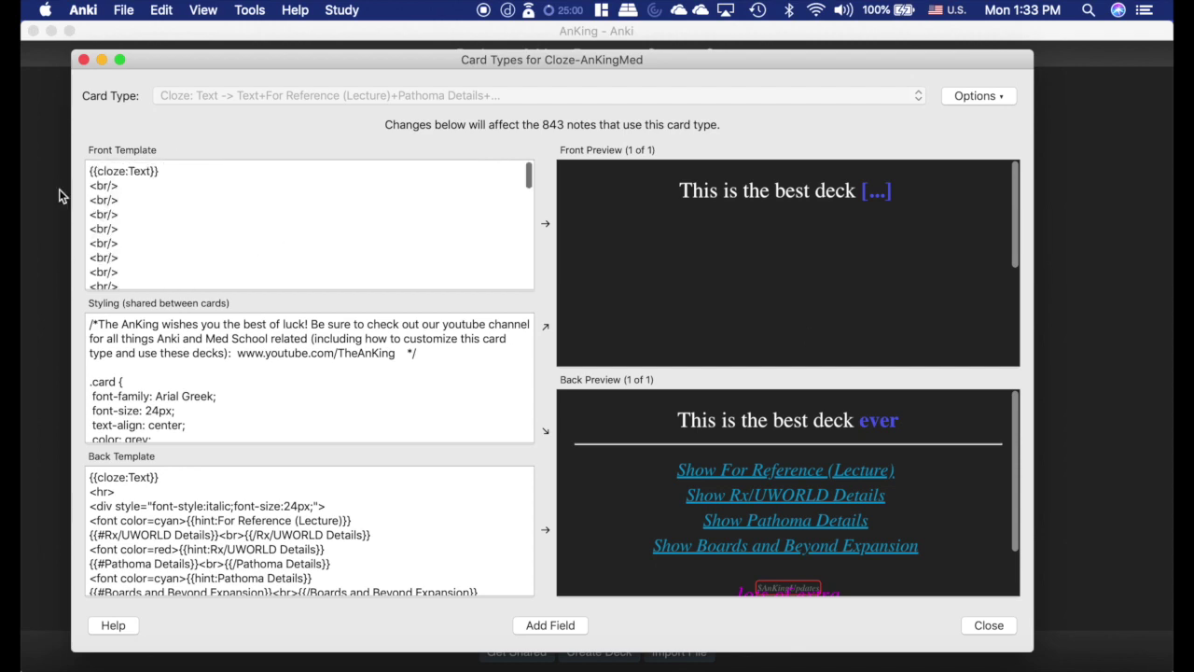
scroll(280, 402, "down", 1)
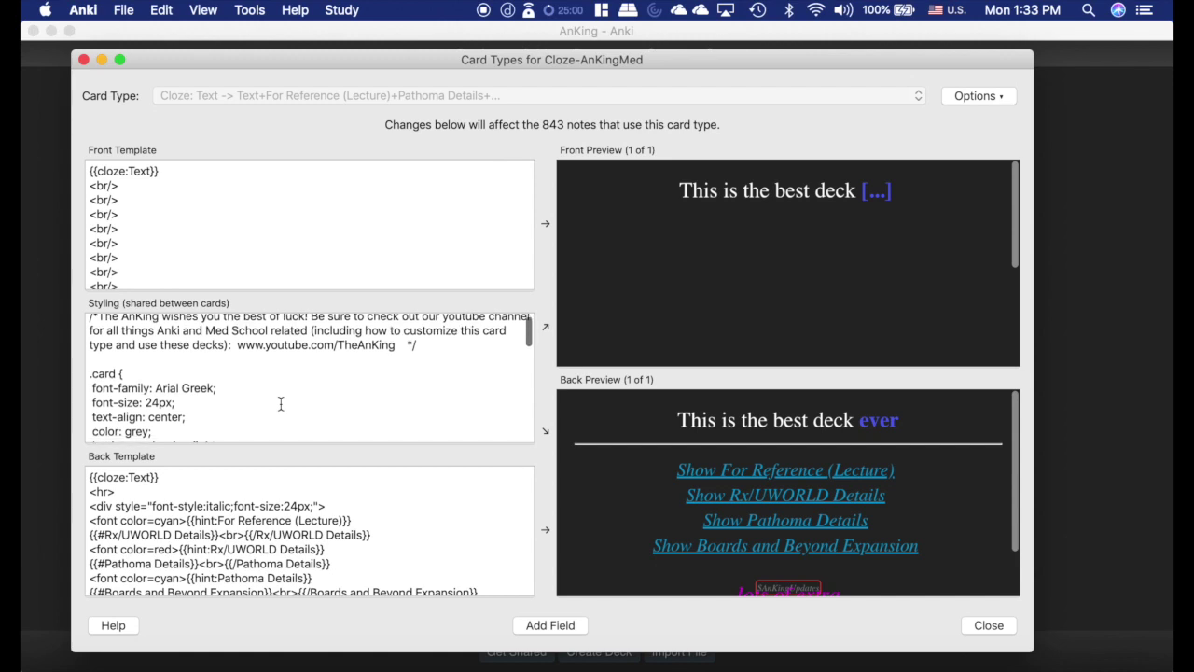
scroll(280, 402, "down", 3)
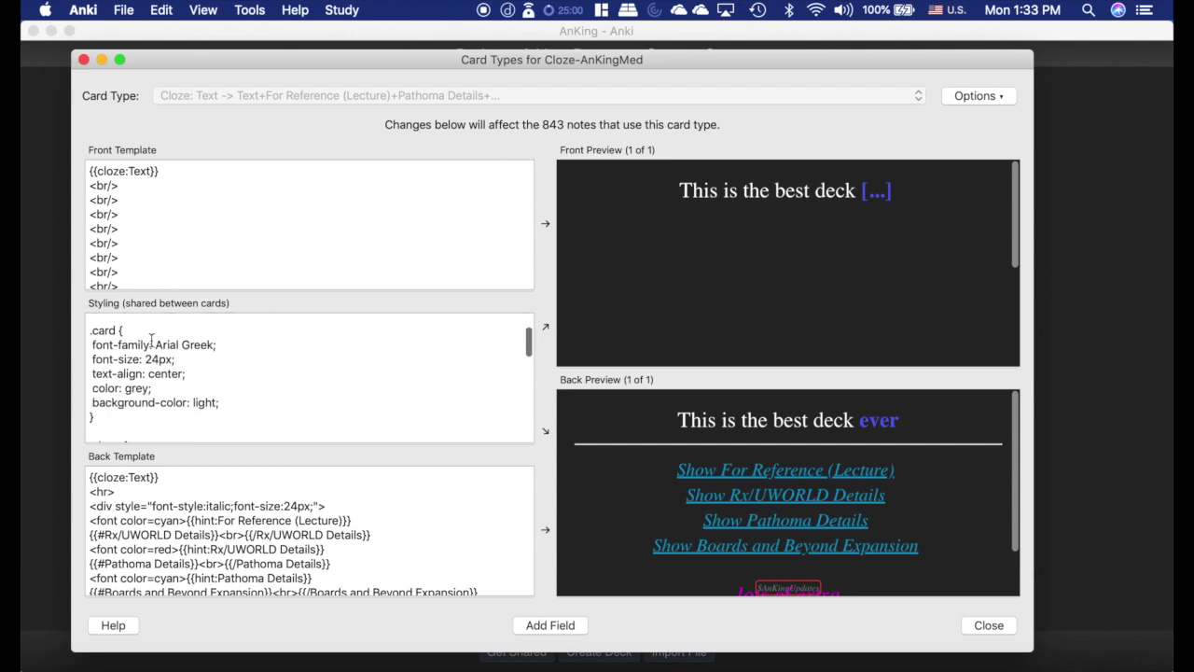
scroll(243, 387, "down", 5)
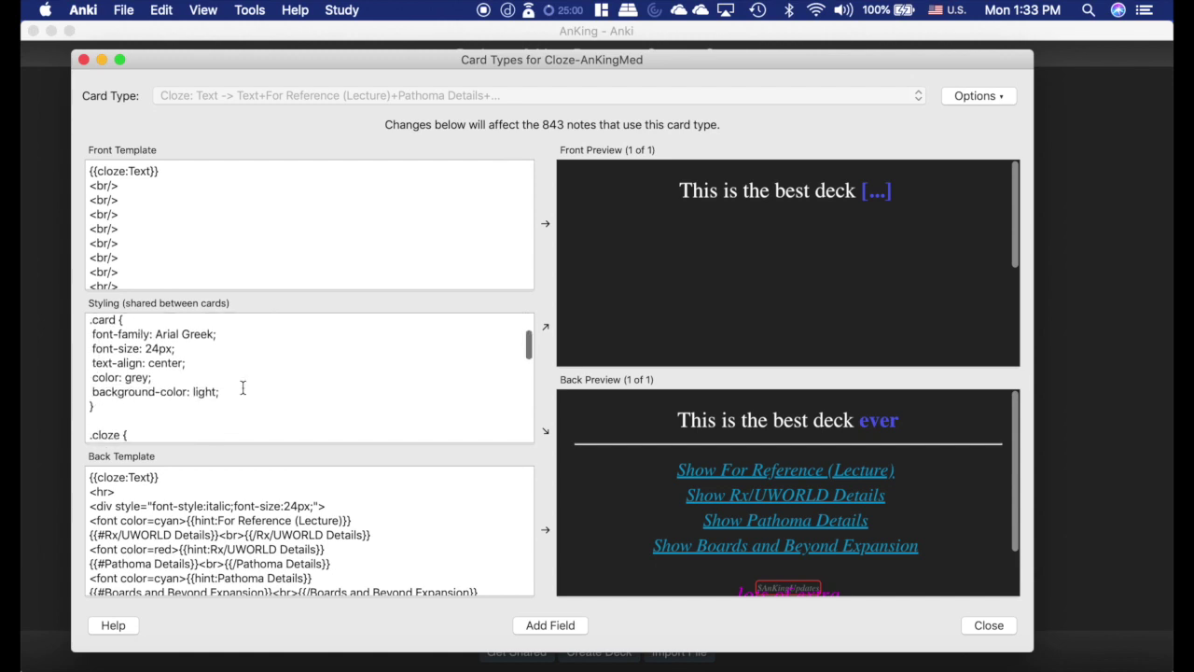
scroll(243, 387, "up", 3)
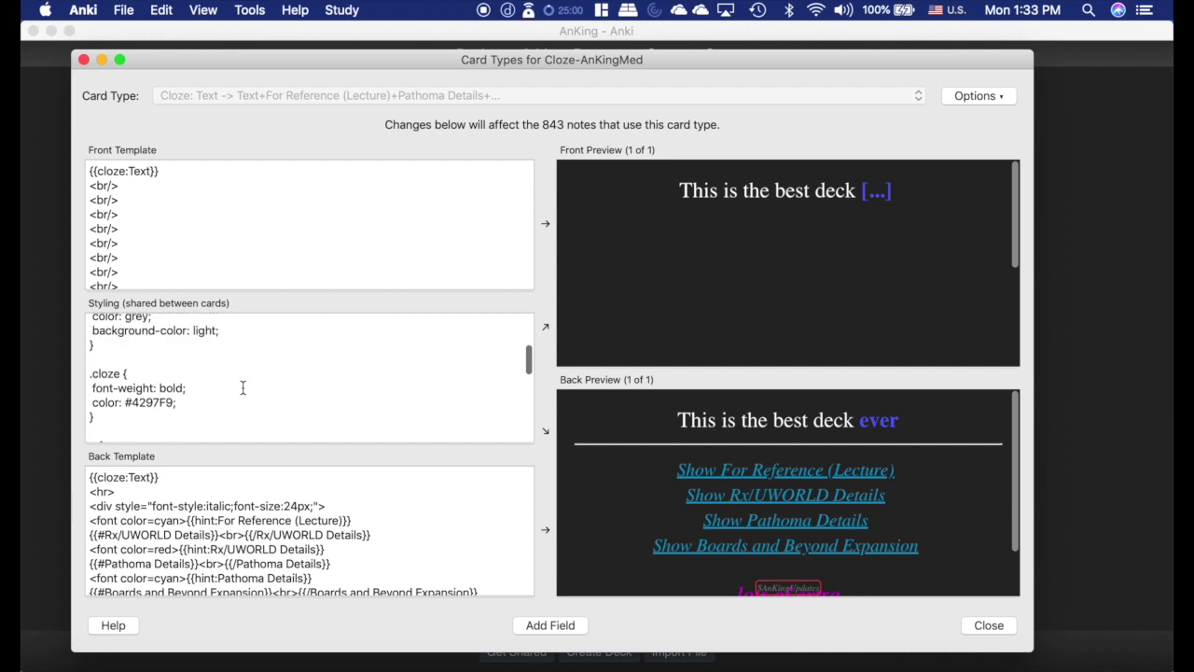
scroll(310, 396, "down", 7)
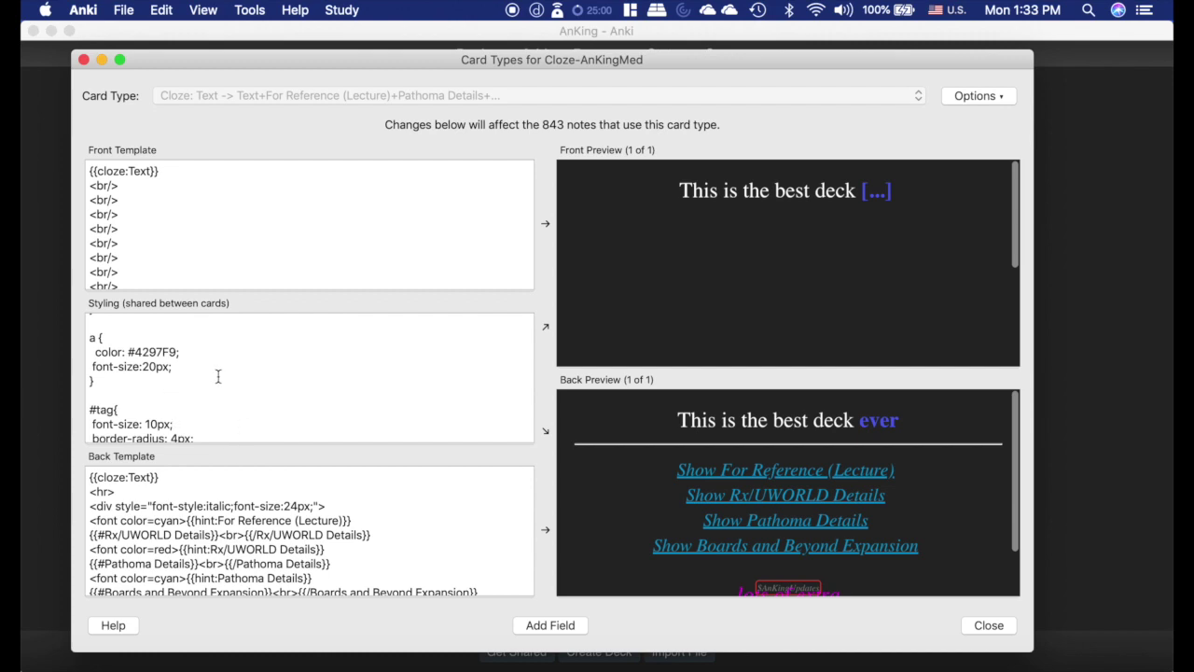
scroll(217, 376, "down", 5)
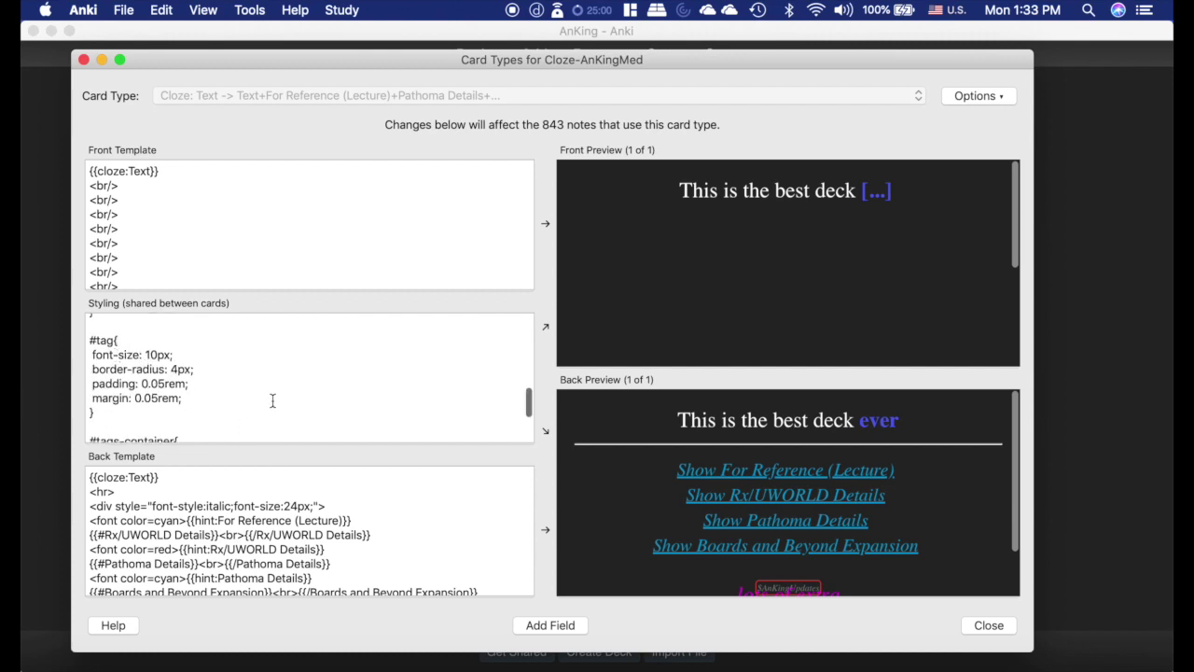
scroll(272, 400, "down", 6)
scroll(340, 536, "down", 5)
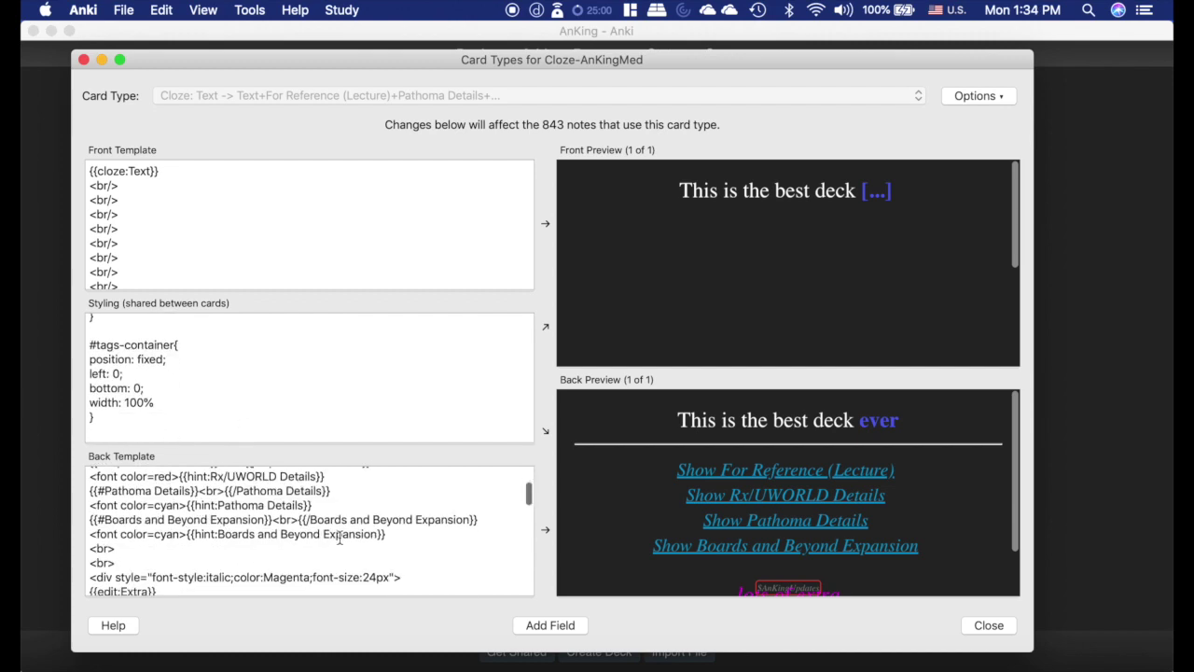
scroll(340, 536, "down", 10)
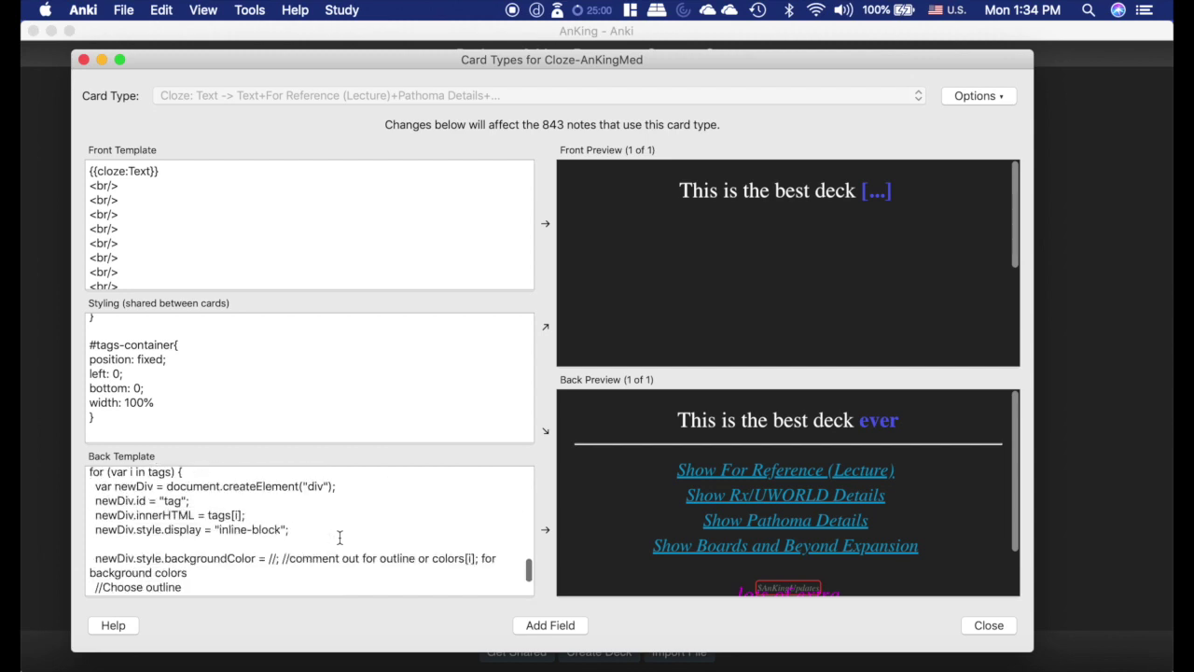
scroll(340, 537, "down", 2)
scroll(340, 537, "up", 7)
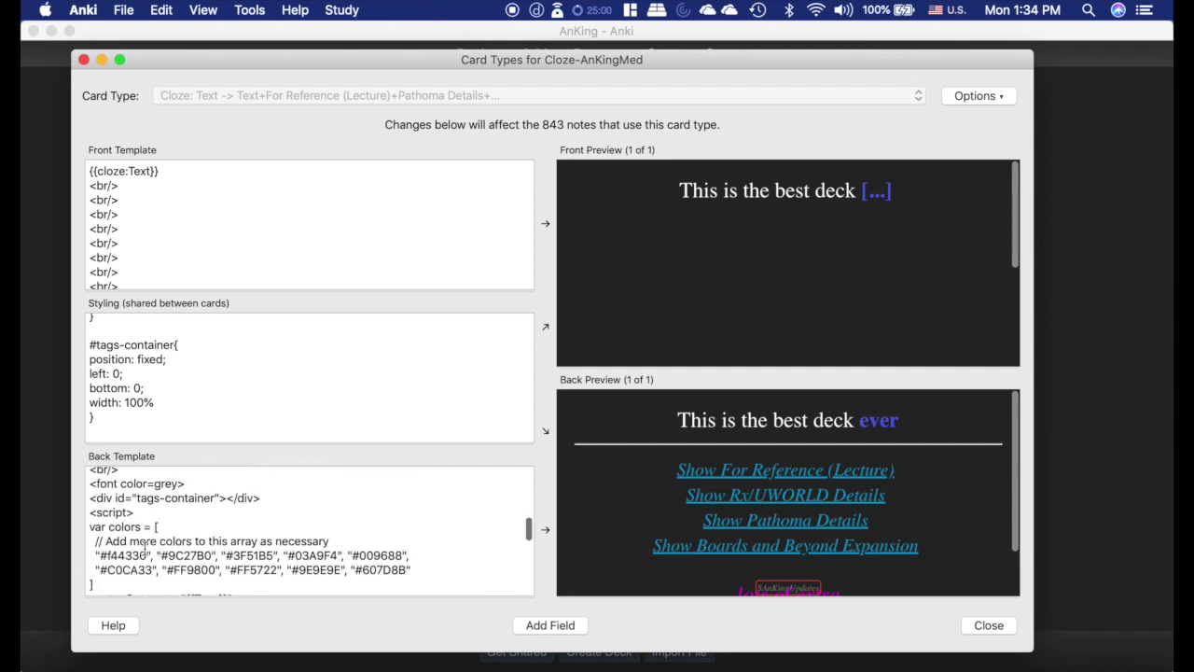
scroll(145, 551, "up", 3)
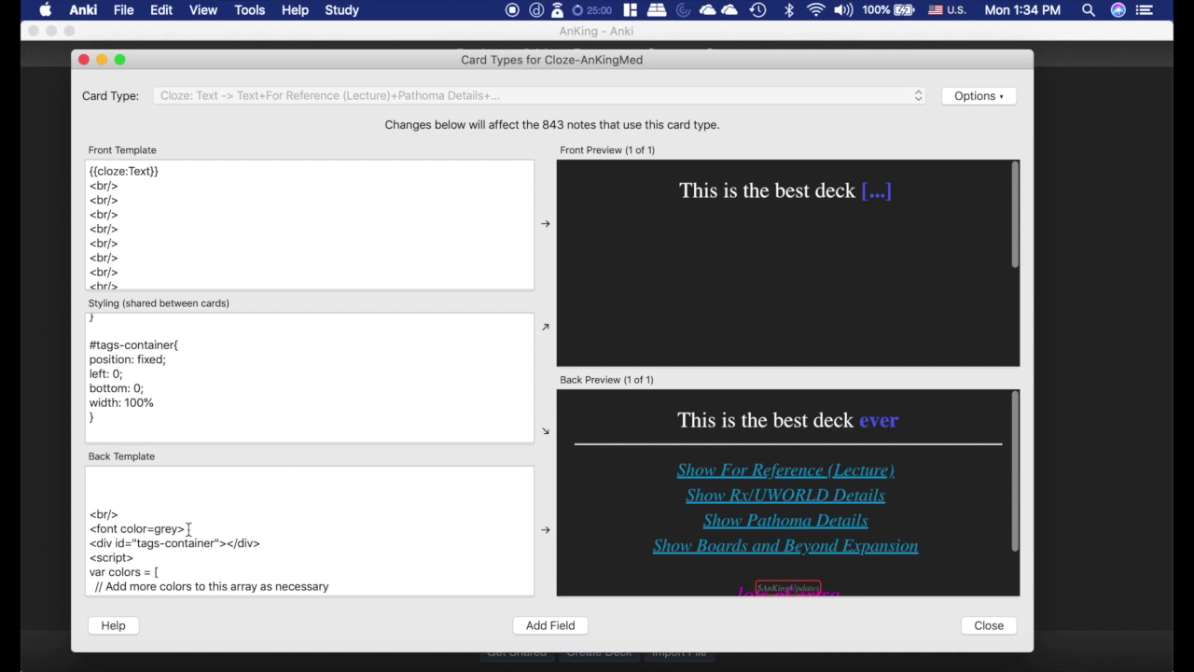
scroll(773, 531, "down", 2)
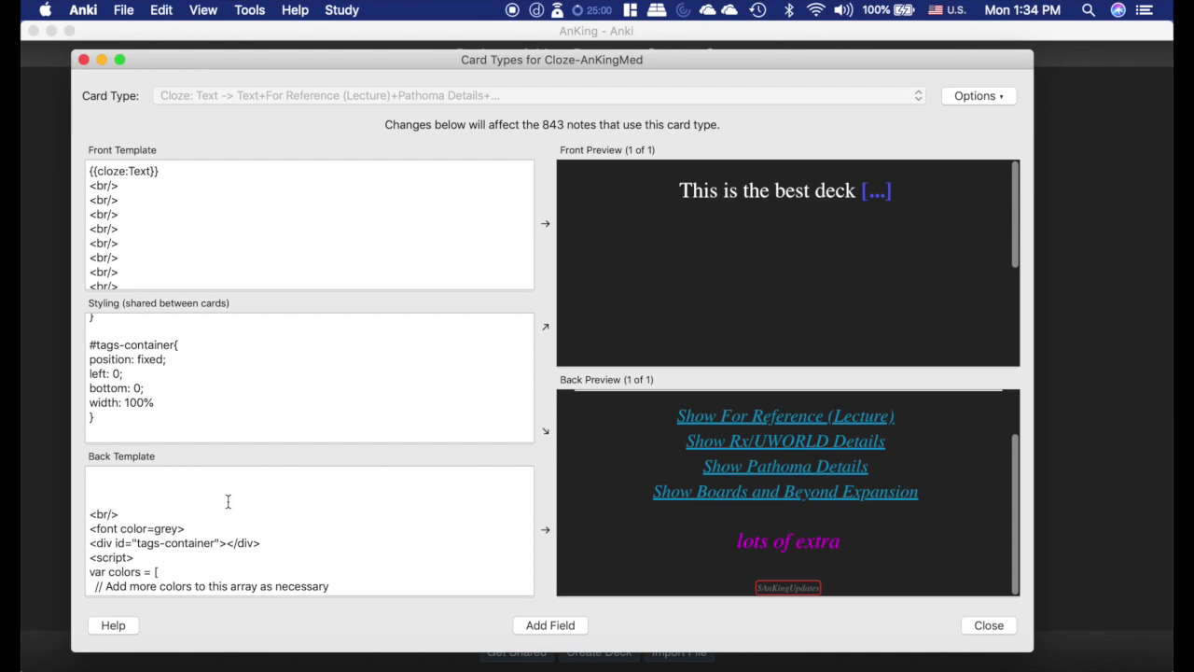
scroll(228, 502, "up", 5)
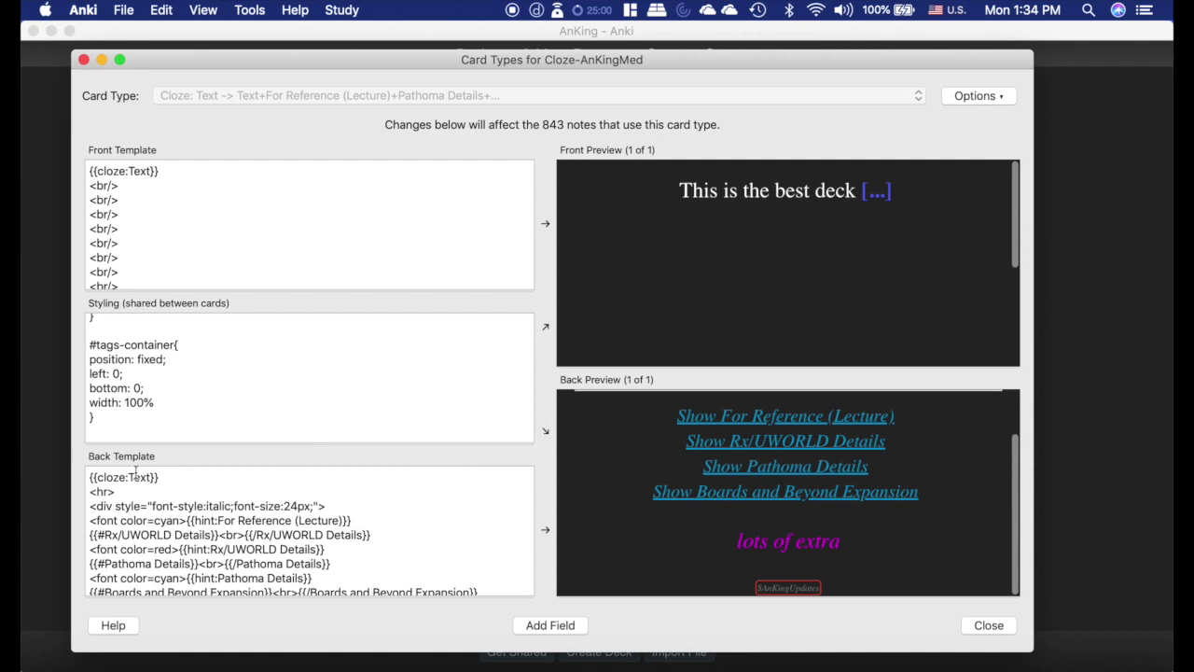
scroll(118, 497, "down", 2)
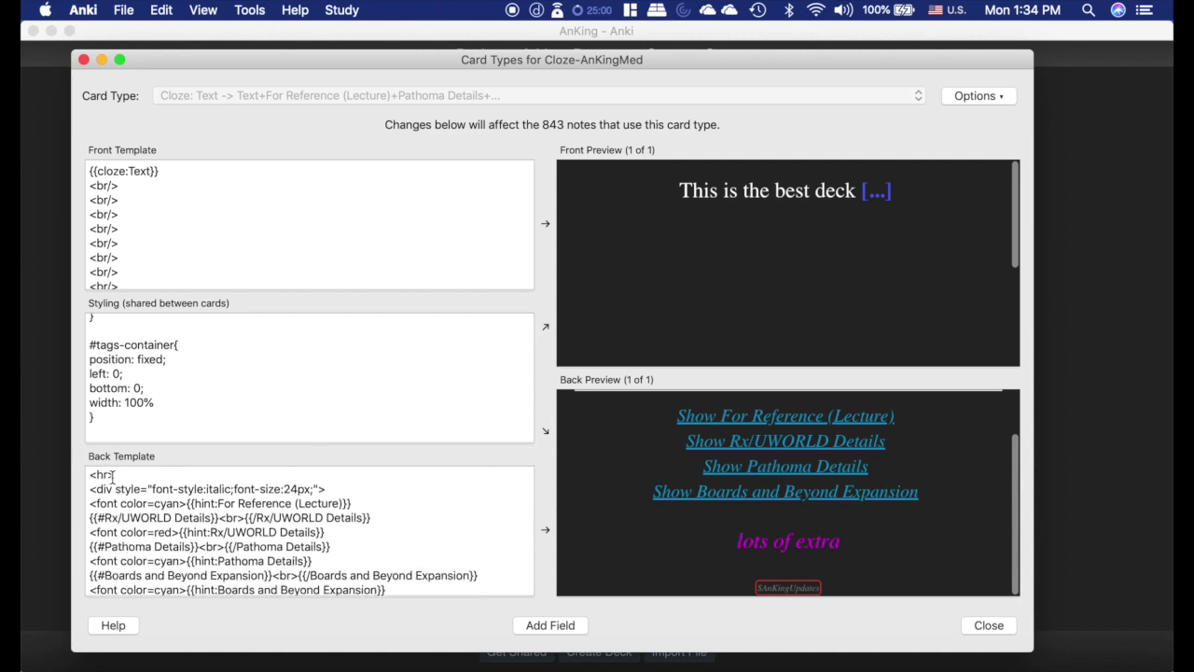
scroll(607, 487, "up", 1)
scroll(606, 480, "up", 3)
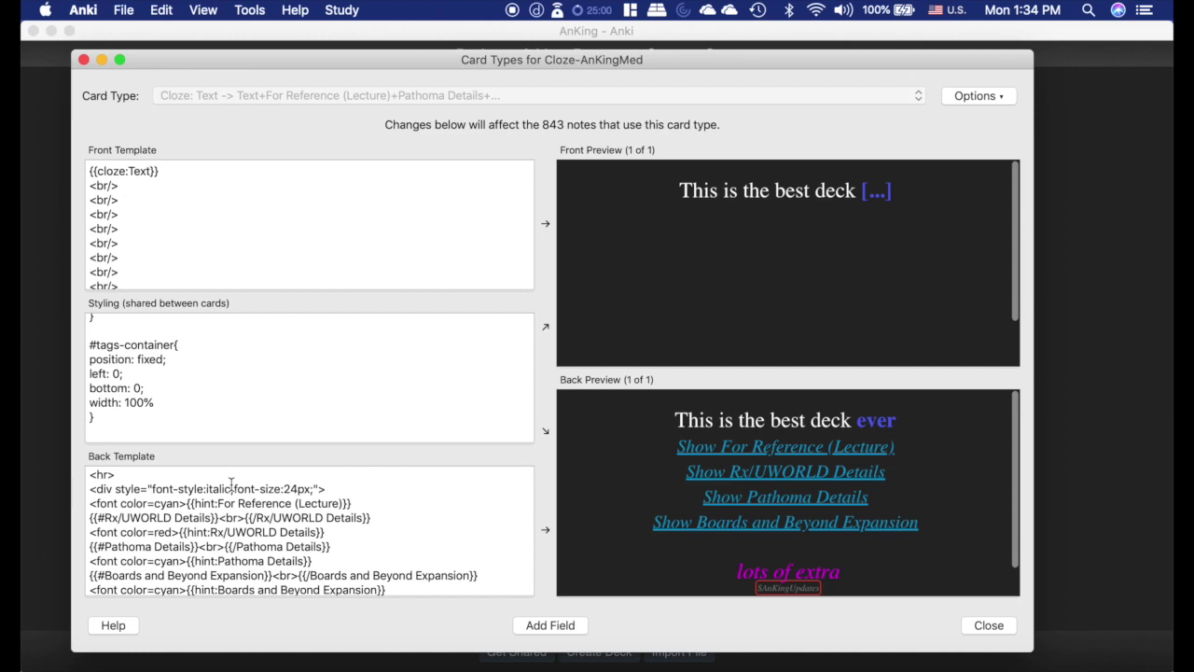
scroll(244, 512, "down", 1)
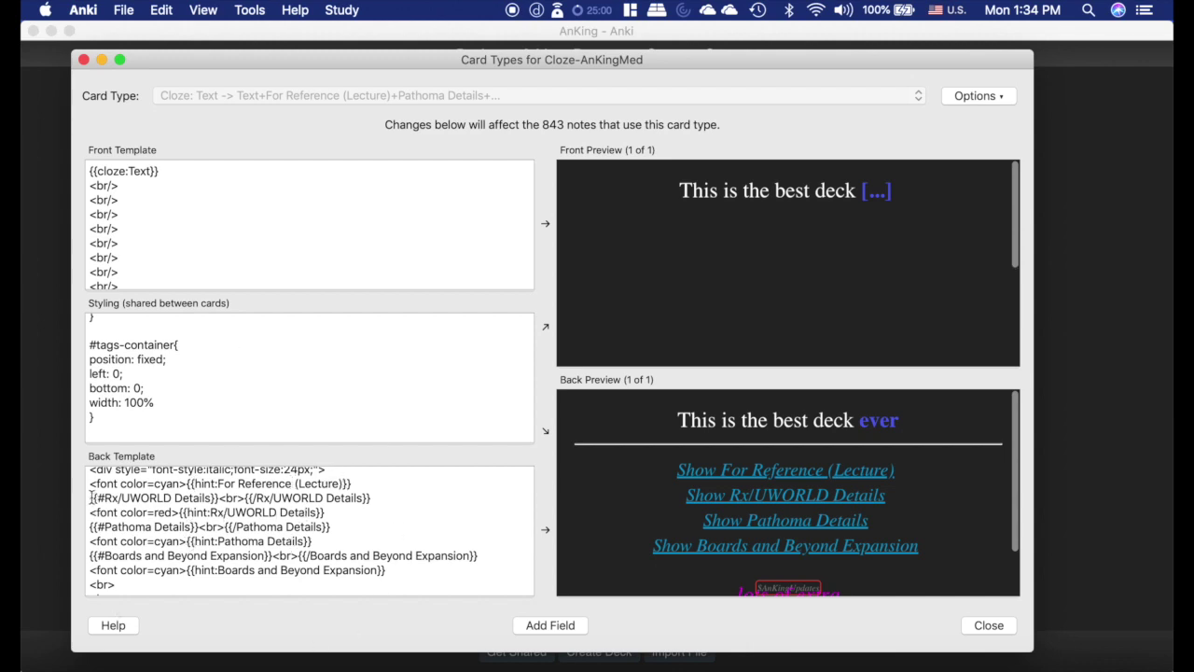
Highlight the {{#Rx/UWORLD Details}} line and expand its red hint in the back preview.
left_click_drag(90, 497, 378, 497)
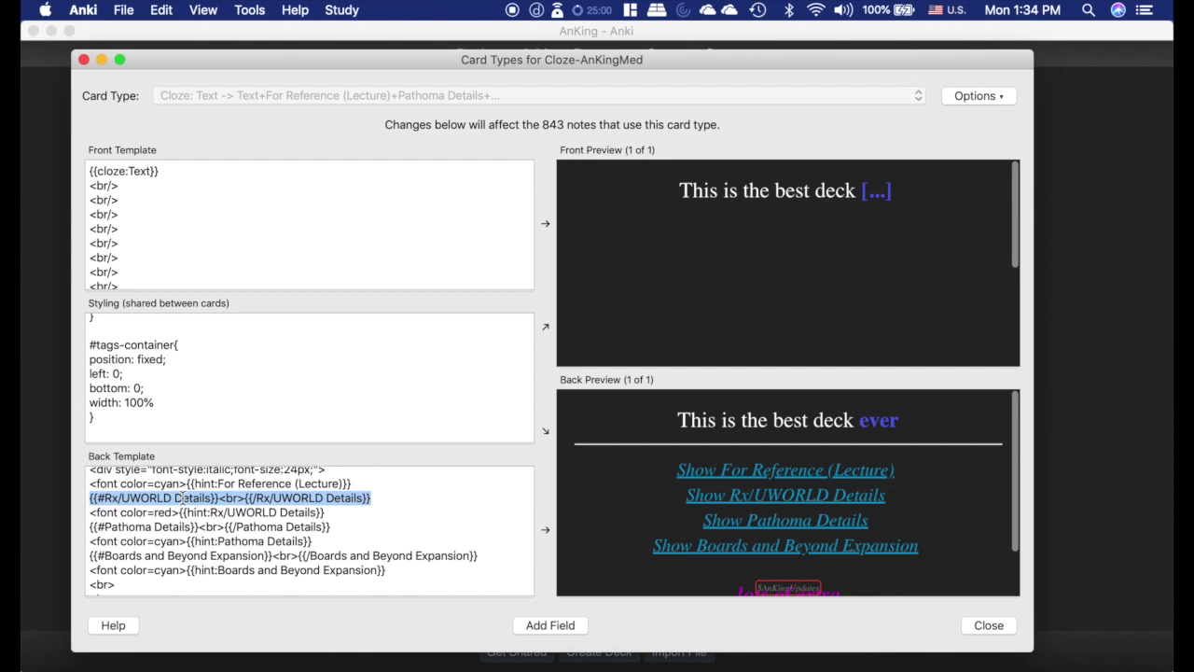
left_click(775, 496)
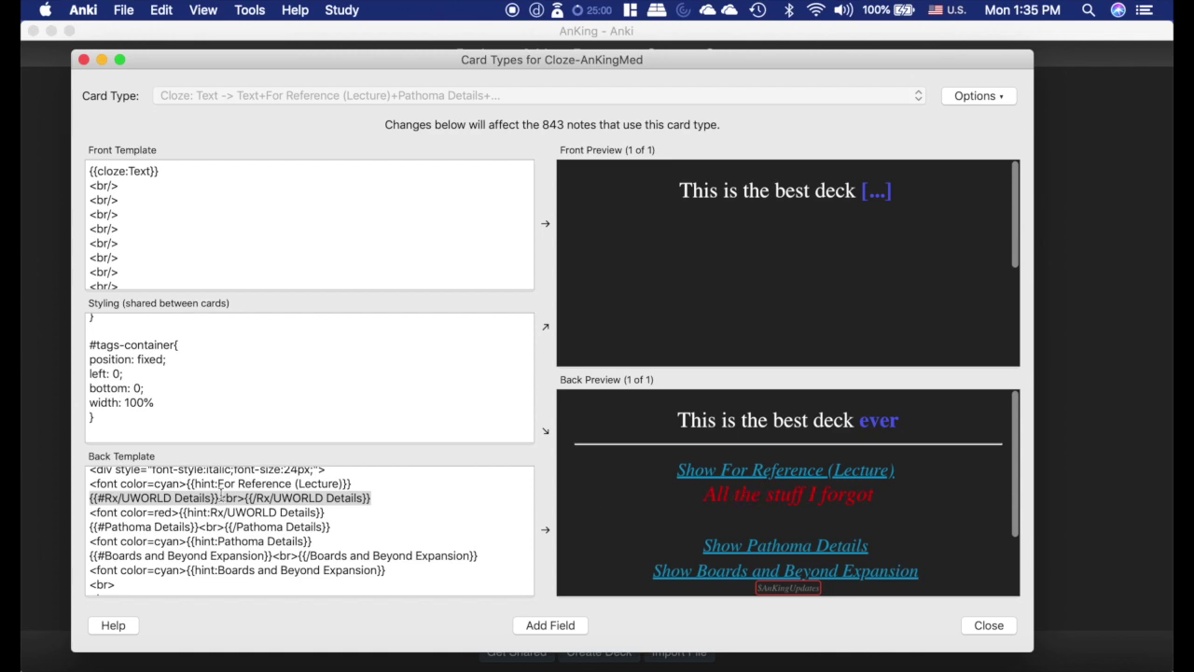
scroll(615, 494, "down", 2)
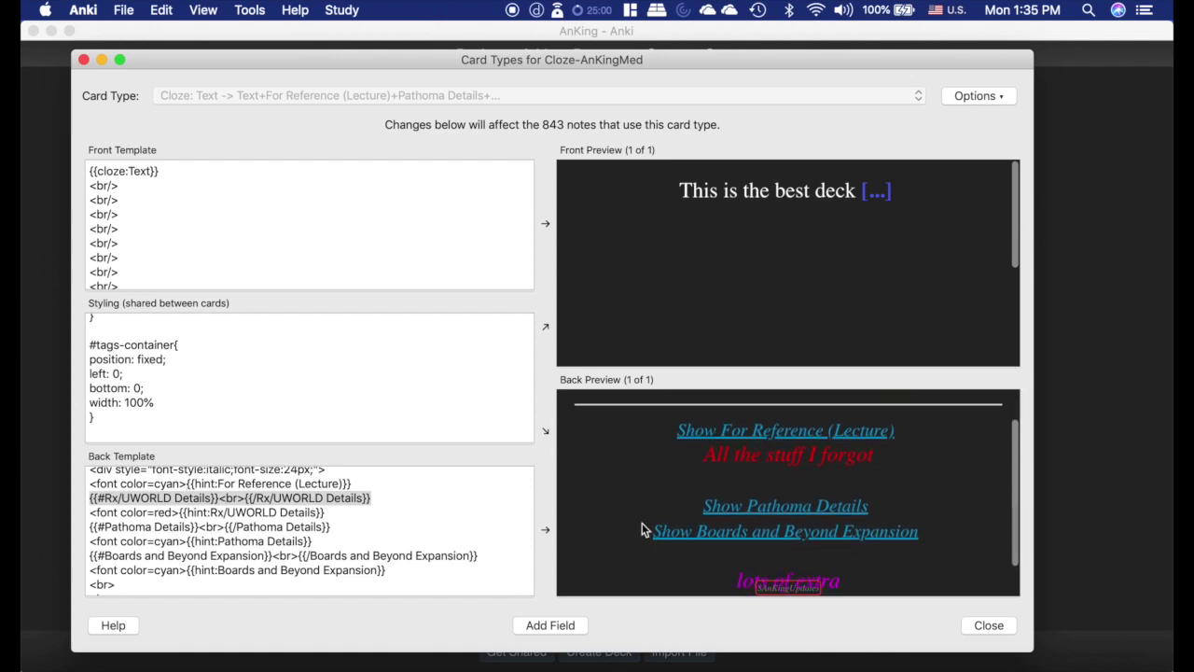
scroll(643, 522, "down", 2)
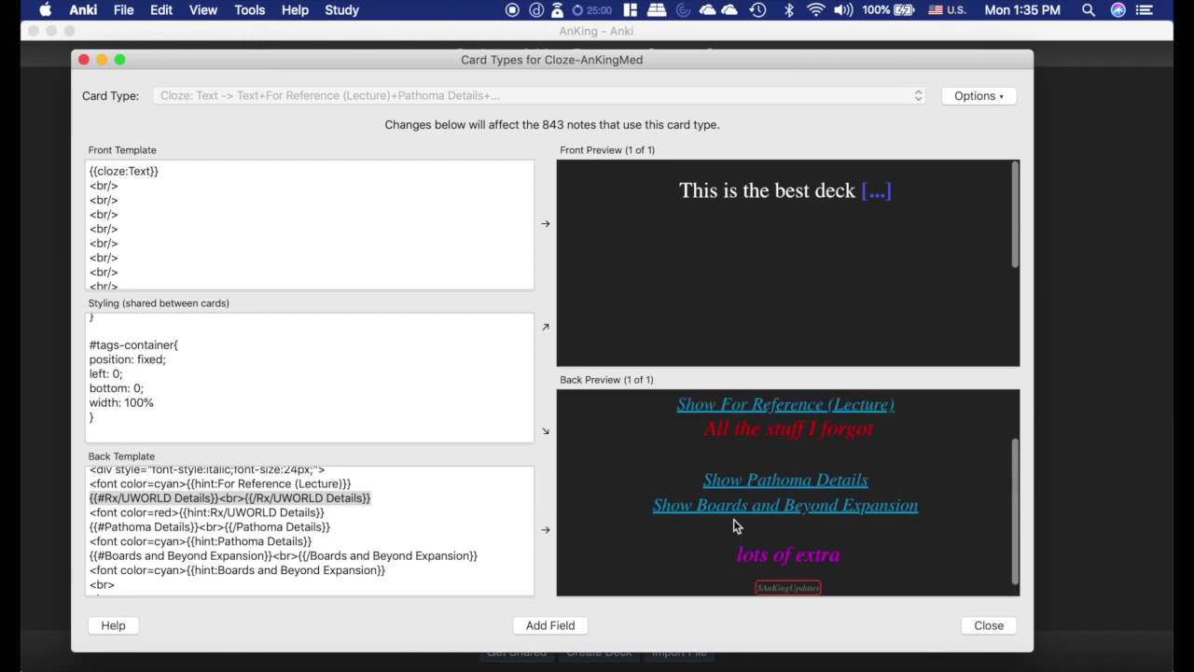
scroll(733, 519, "up", 3)
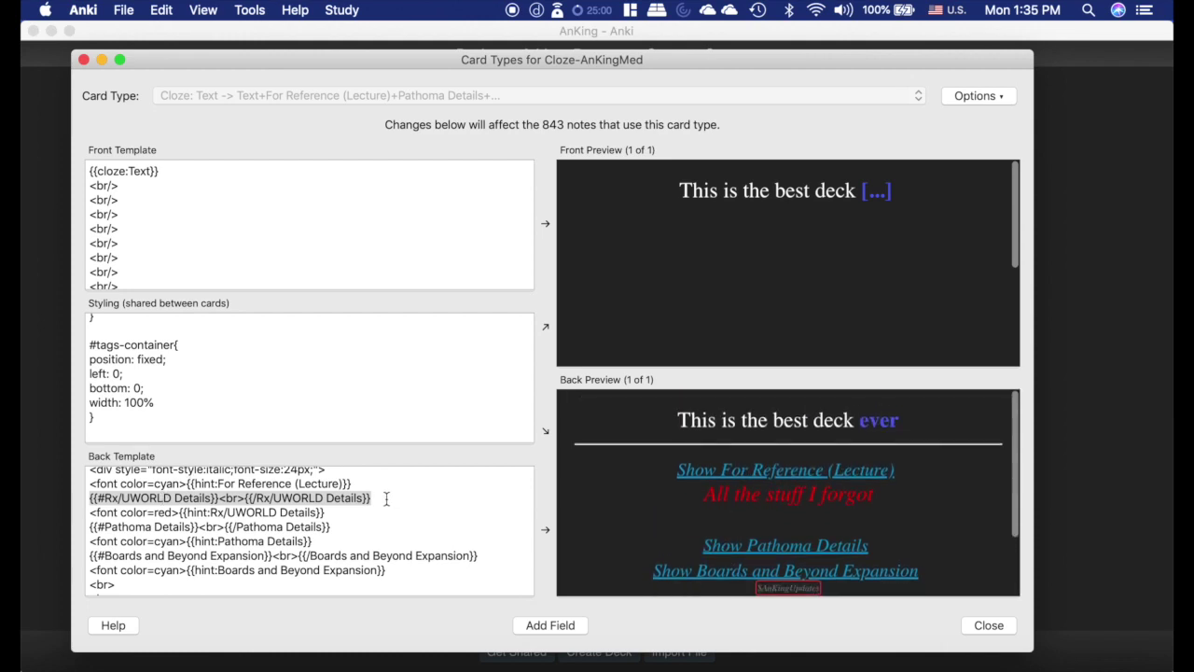
Change the Rx/UWORLD Details hint colour from red to blue and check it in the preview.
left_click(178, 484)
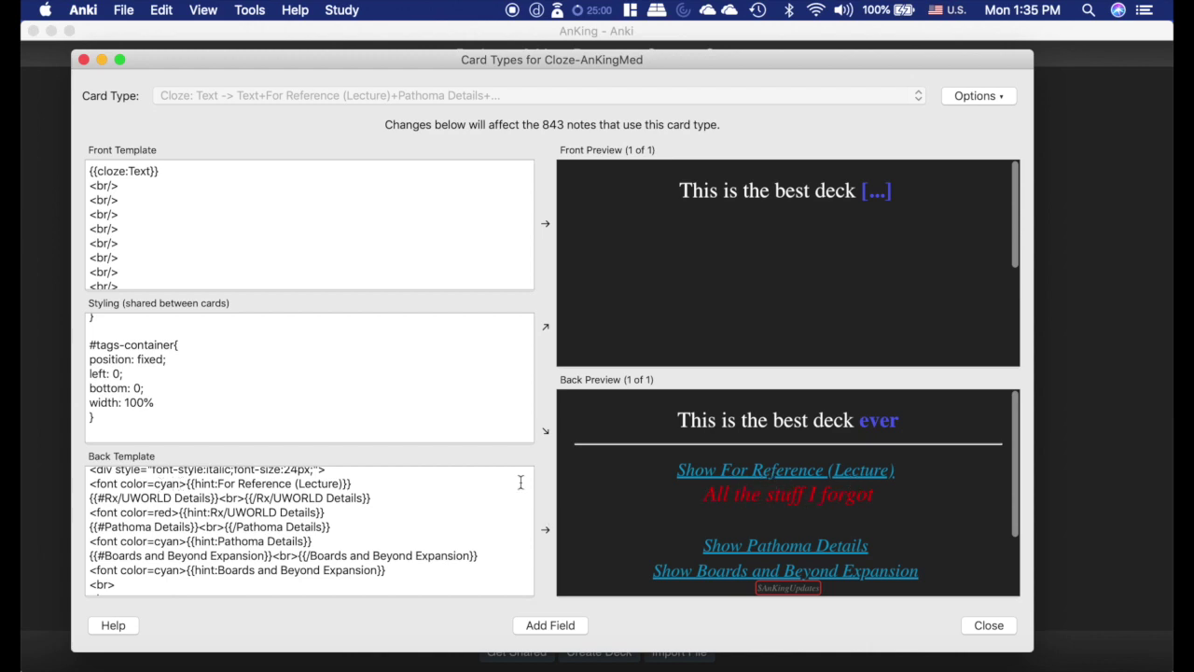
double_click(160, 512)
type("blue")
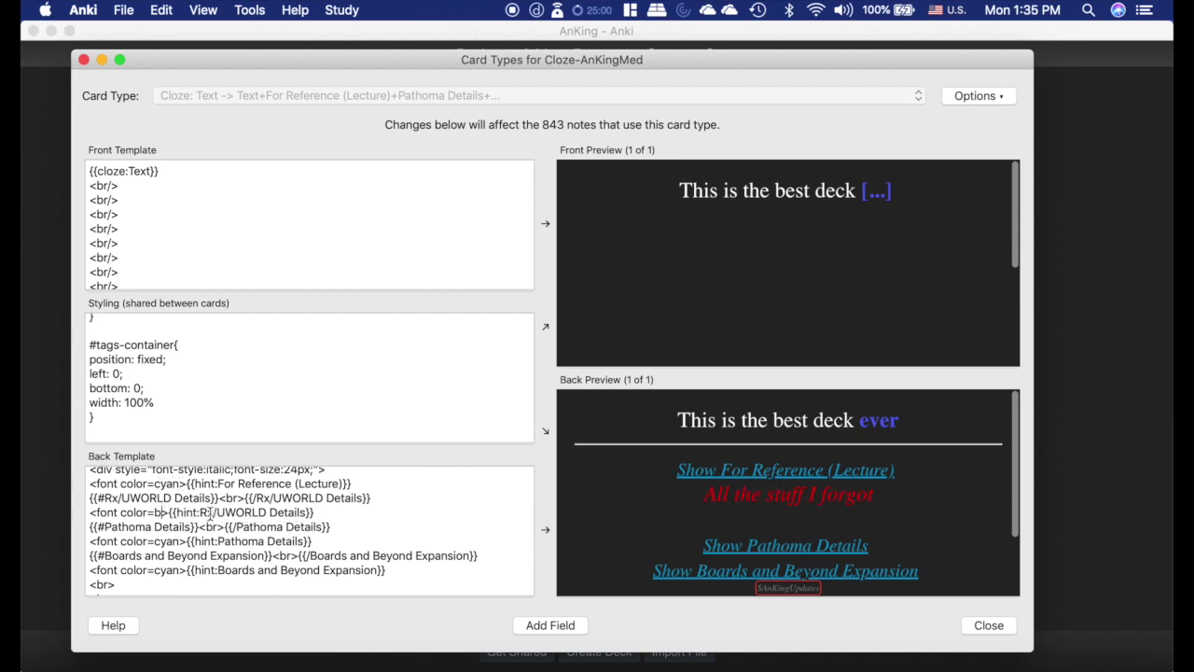
left_click(800, 493)
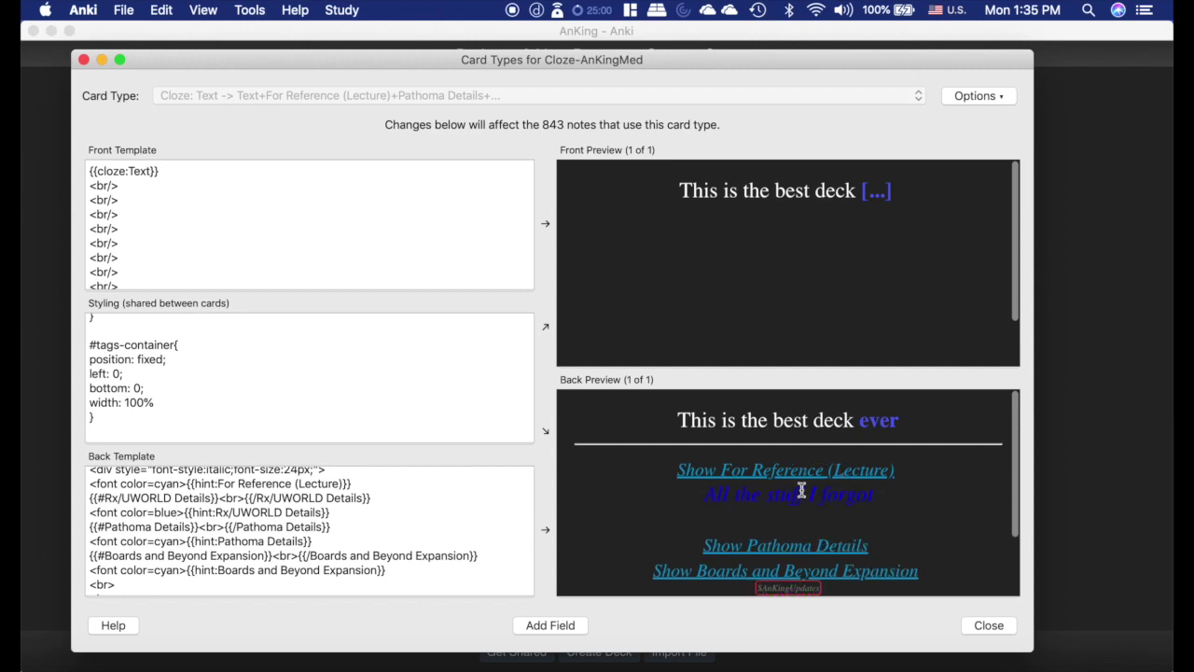
Restore the Rx/UWORLD hint colour to red and review the Extra field styling in the back template.
double_click(168, 512)
type("red")
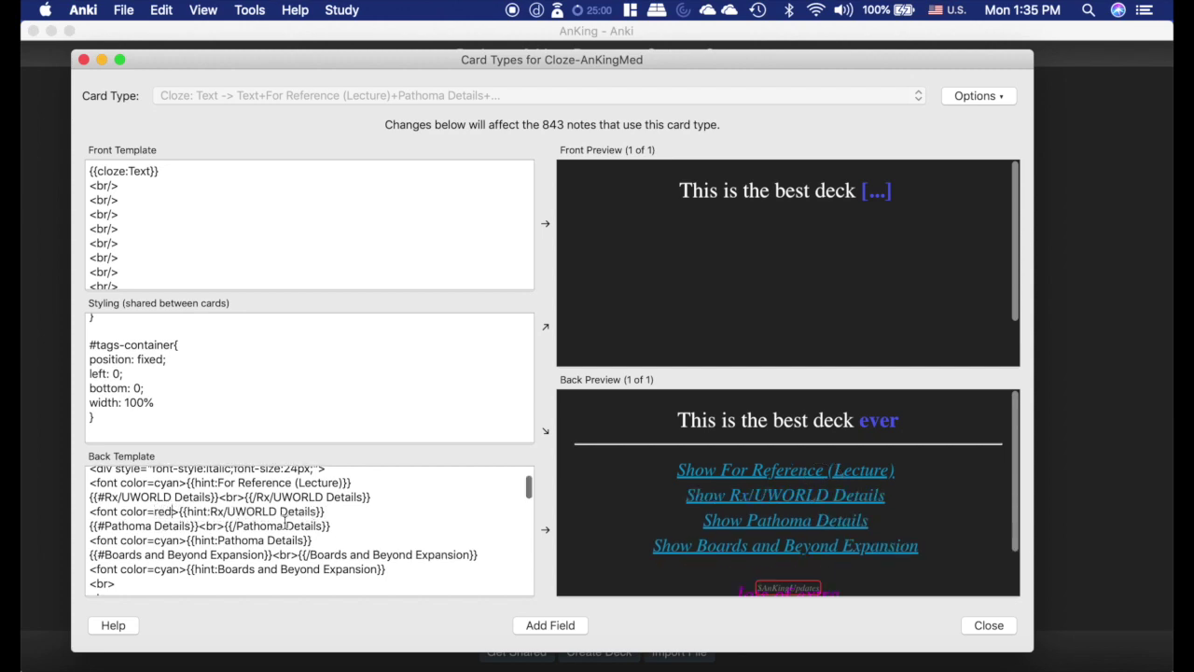
scroll(284, 524, "down", 5)
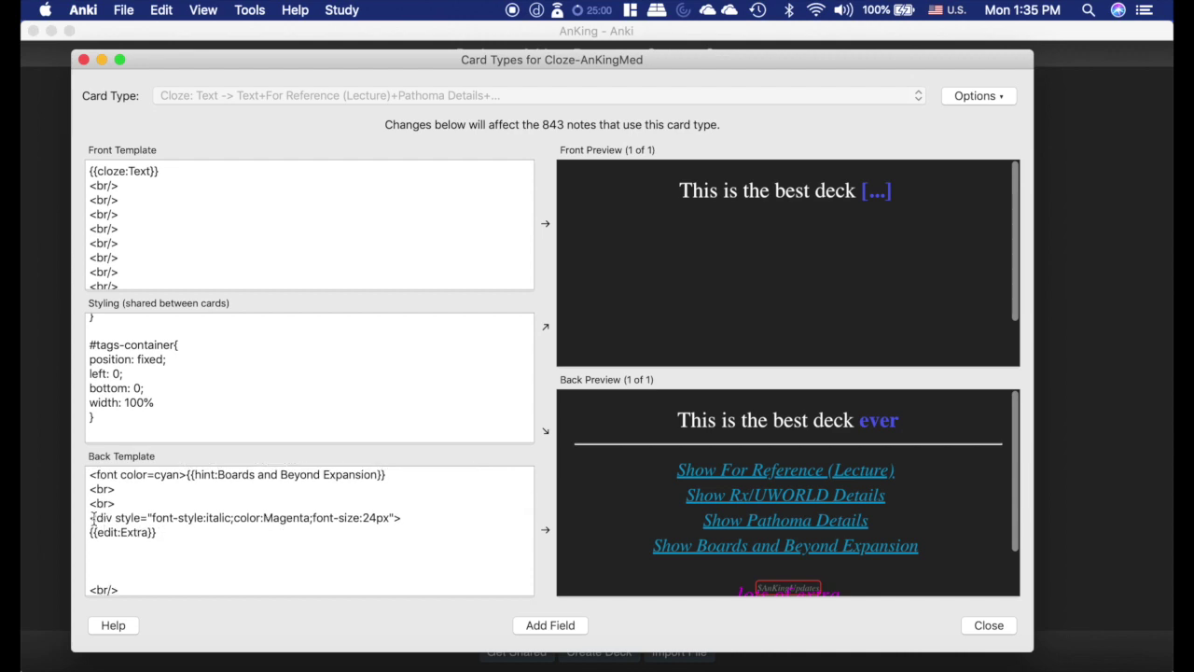
scroll(709, 519, "down", 3)
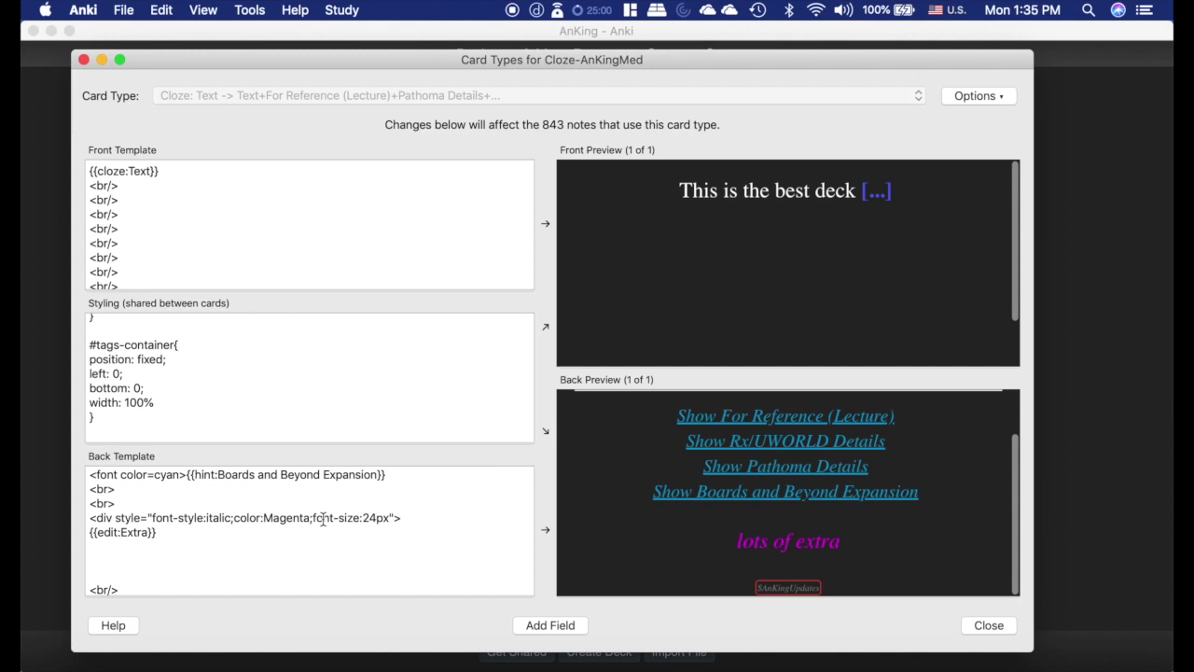
scroll(186, 530, "down", 10)
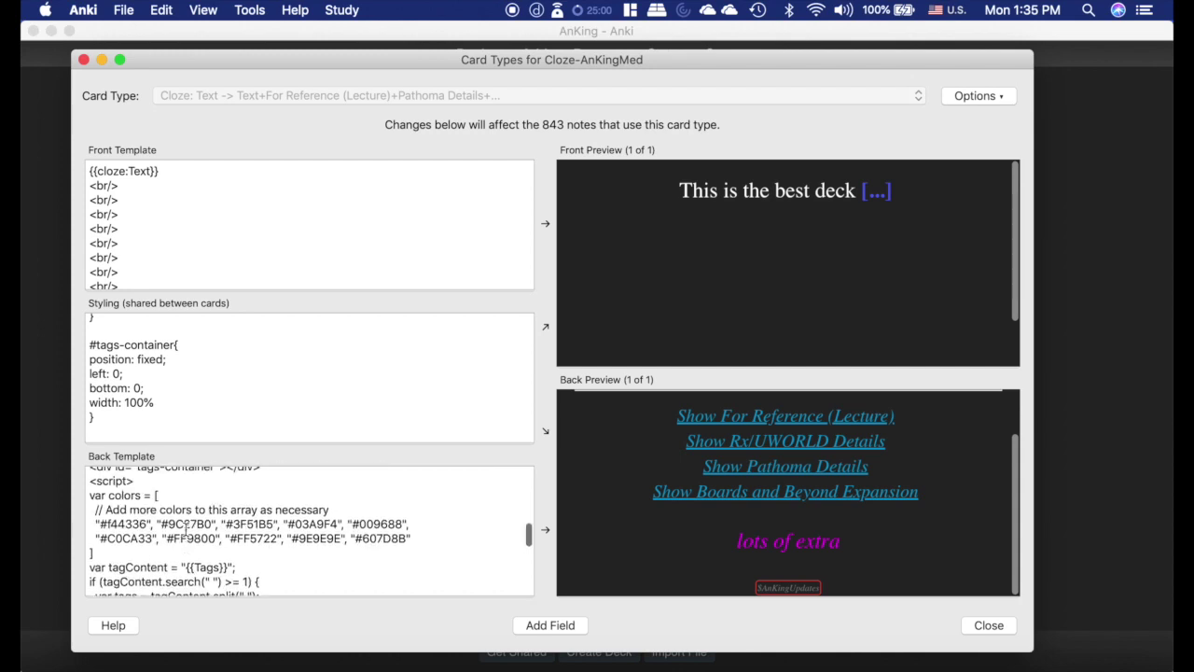
scroll(185, 530, "up", 15)
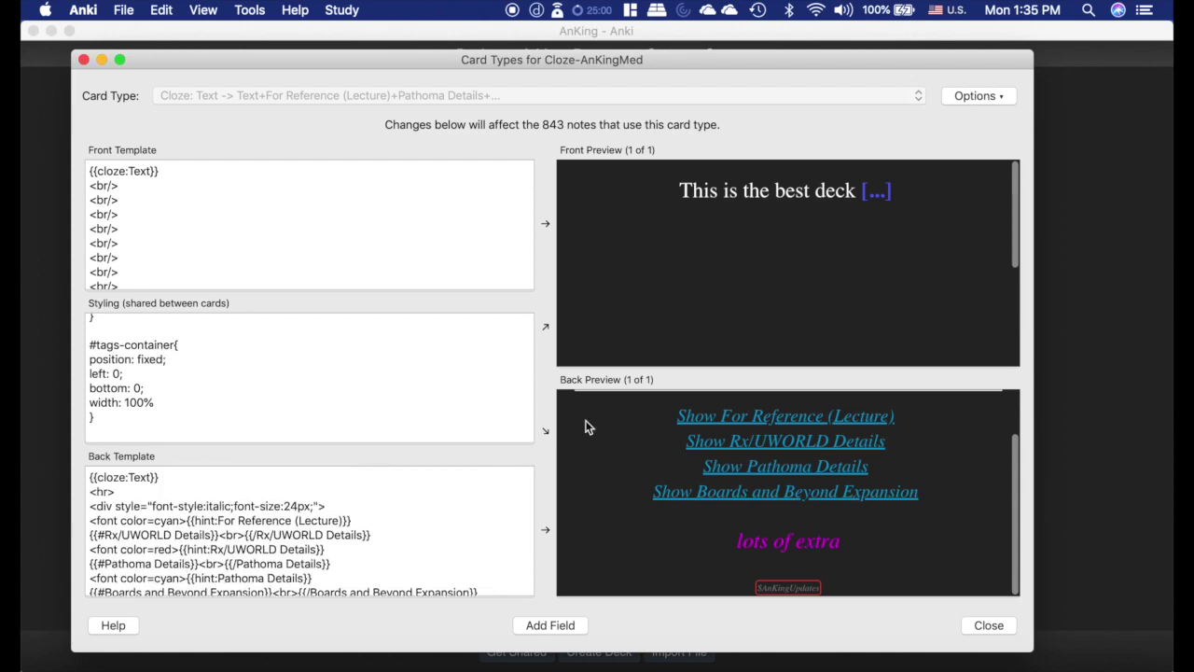
Expand the For Reference (Lecture), Rx/UWORLD Details and Pathoma Details hints in the back preview.
left_click(795, 416)
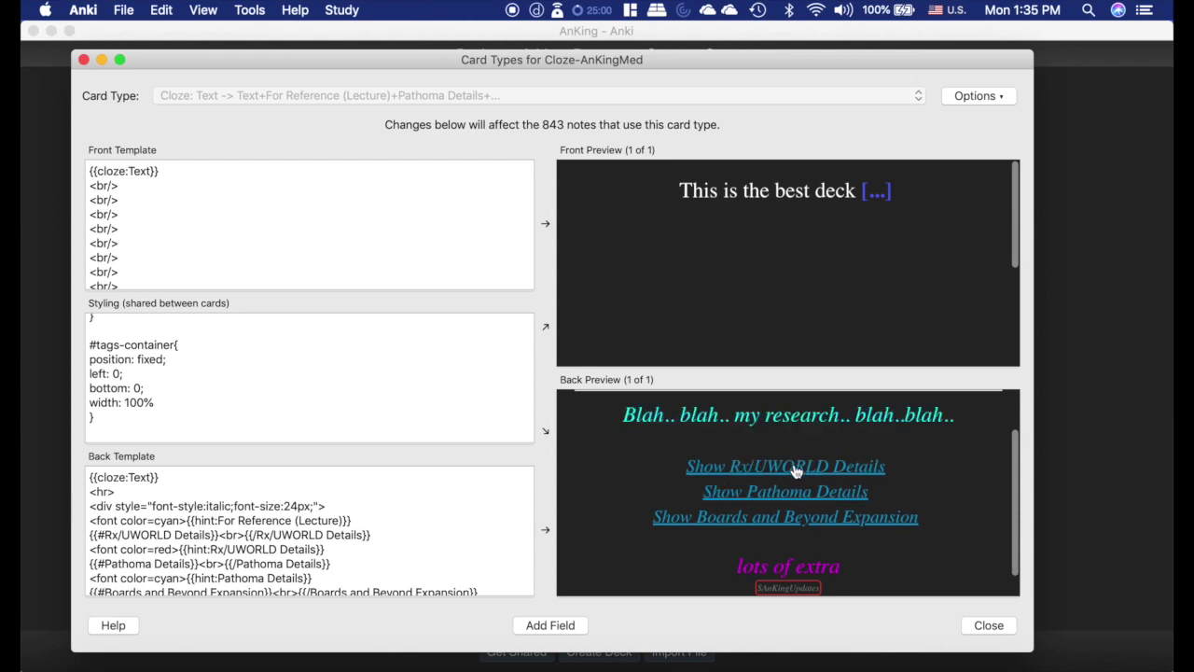
left_click(791, 466)
left_click(779, 516)
scroll(791, 491, "down", 3)
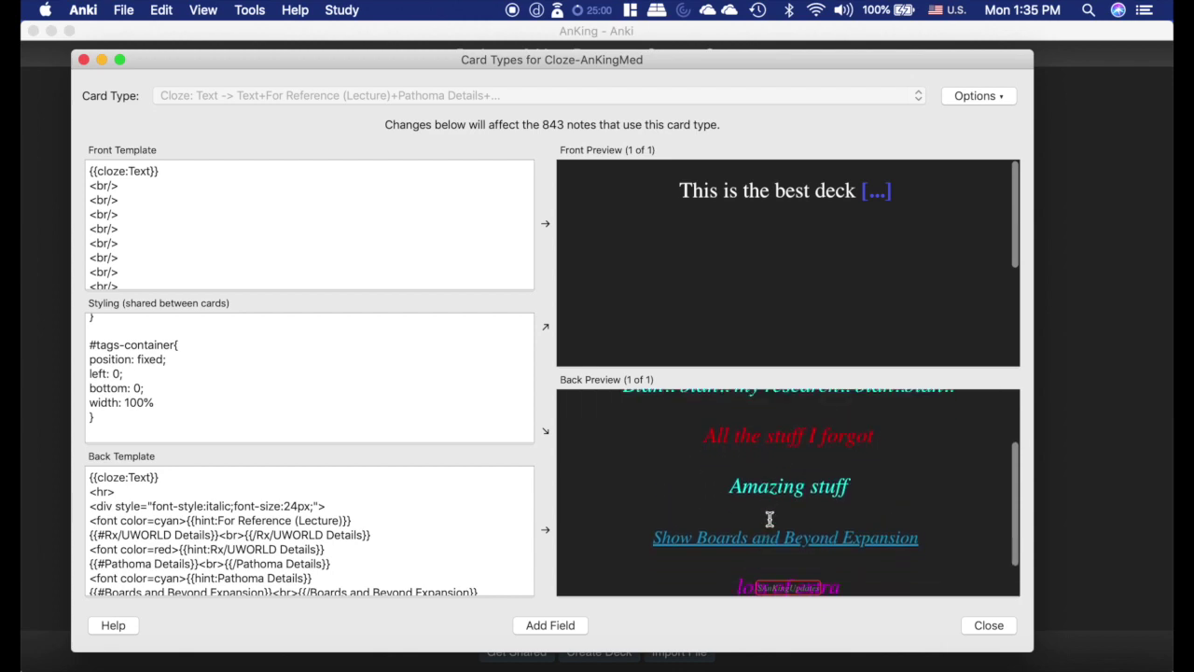
scroll(793, 494, "up", 3)
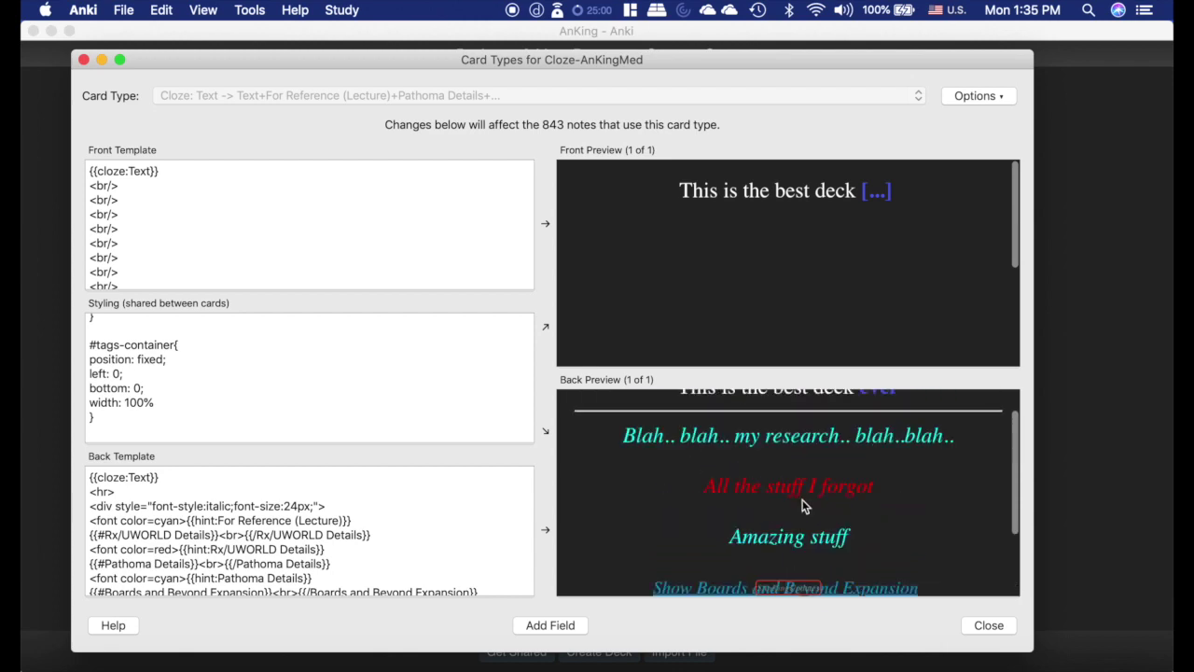
scroll(829, 524, "down", 2)
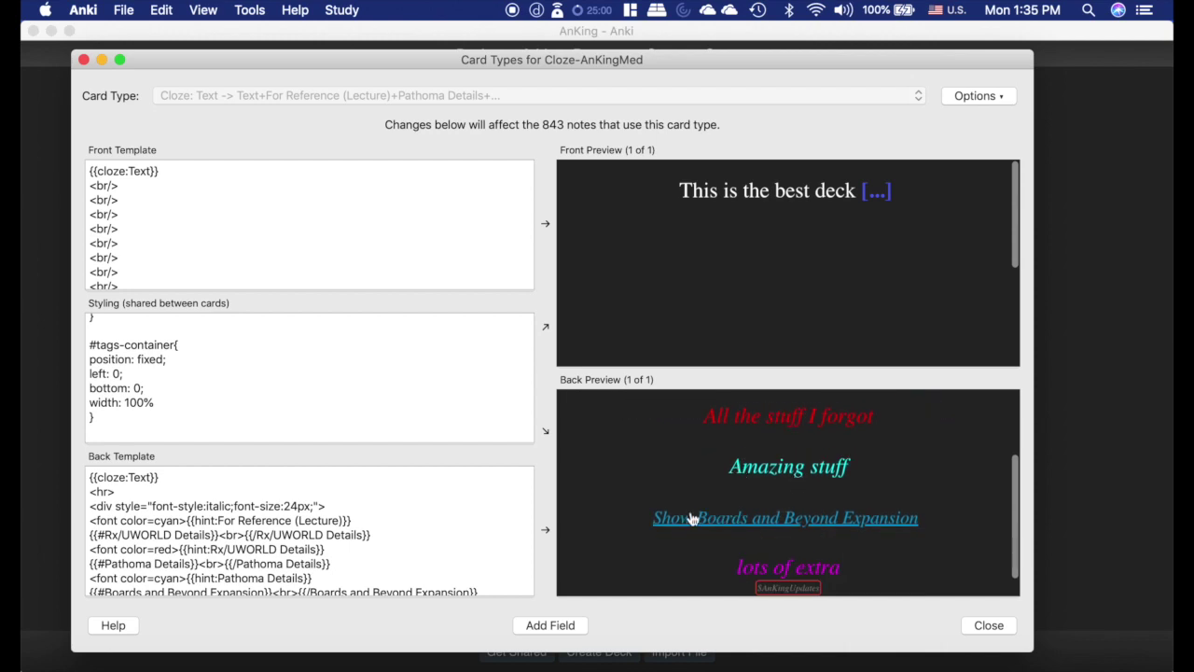
Close the Med templates, change the note type to Cloze-AnKingSketchy, and view its card templates.
left_click(83, 59)
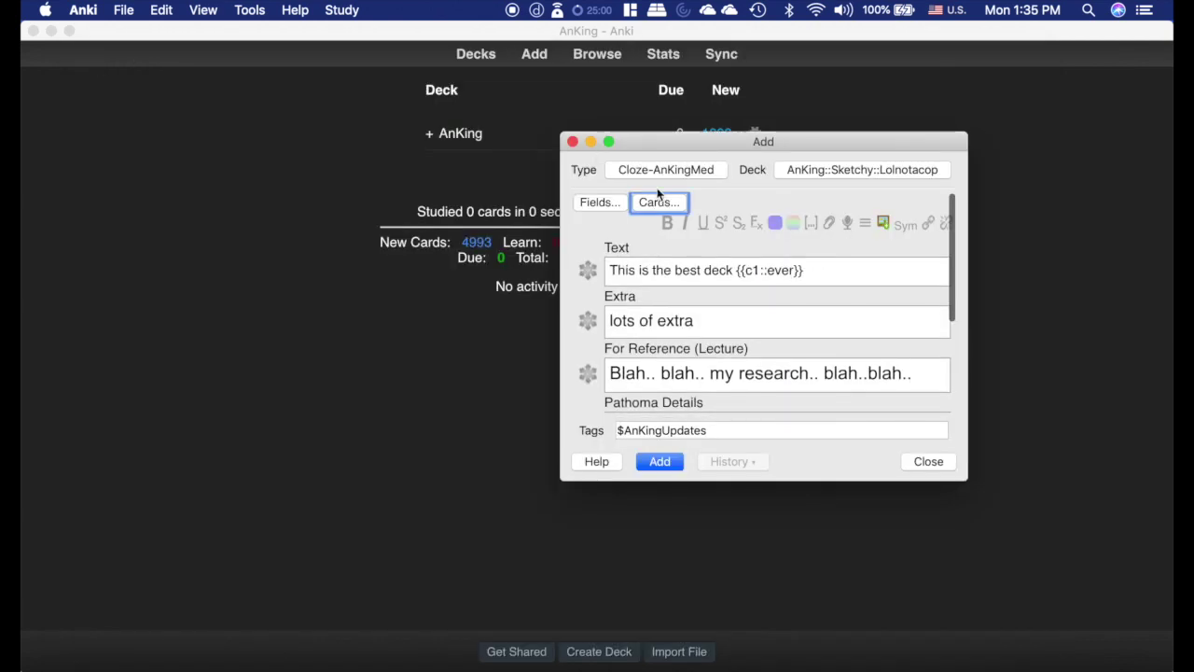
left_click(708, 172)
left_click(695, 309)
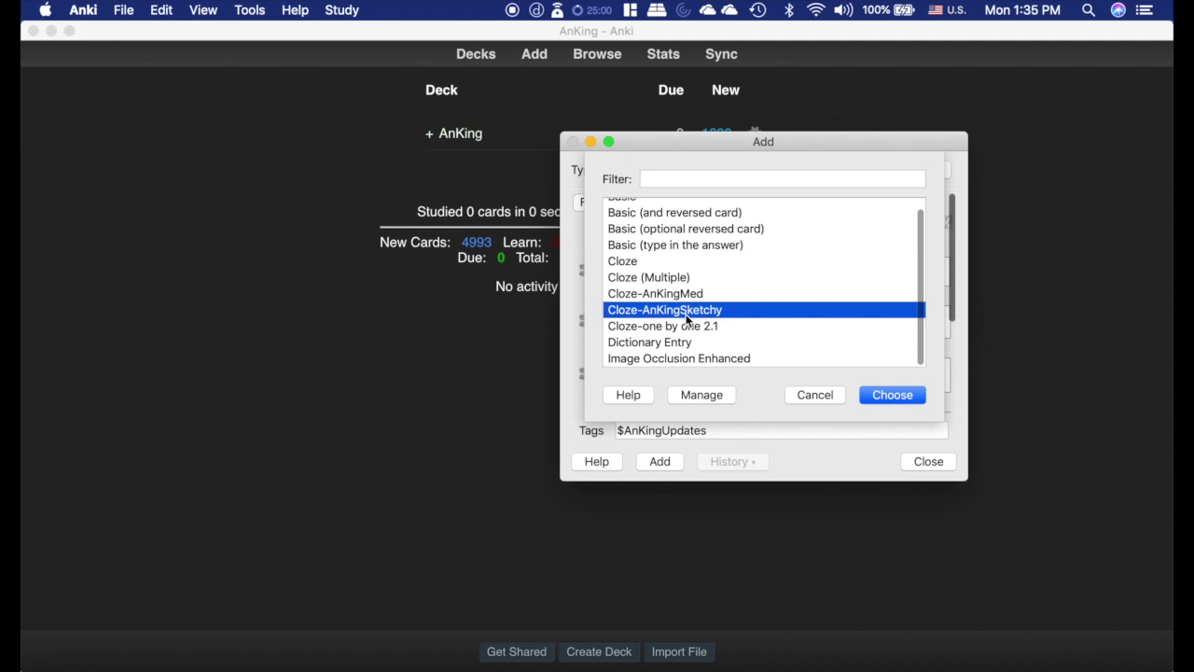
left_click(915, 399)
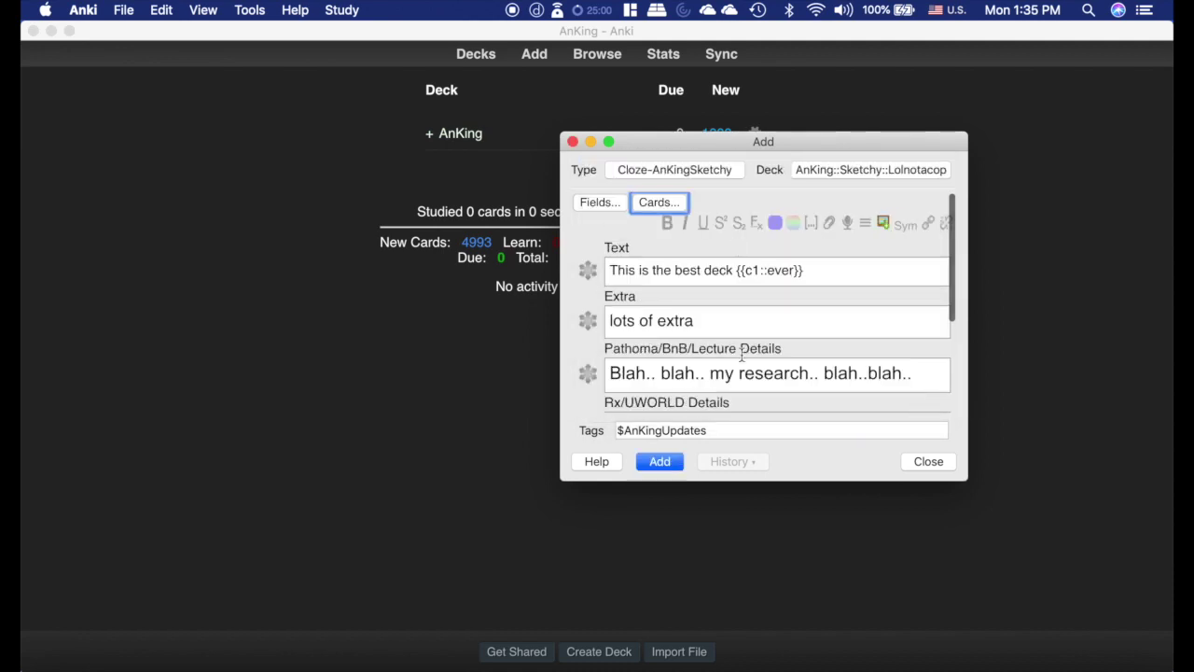
scroll(741, 355, "down", 5)
scroll(742, 354, "up", 5)
left_click(661, 203)
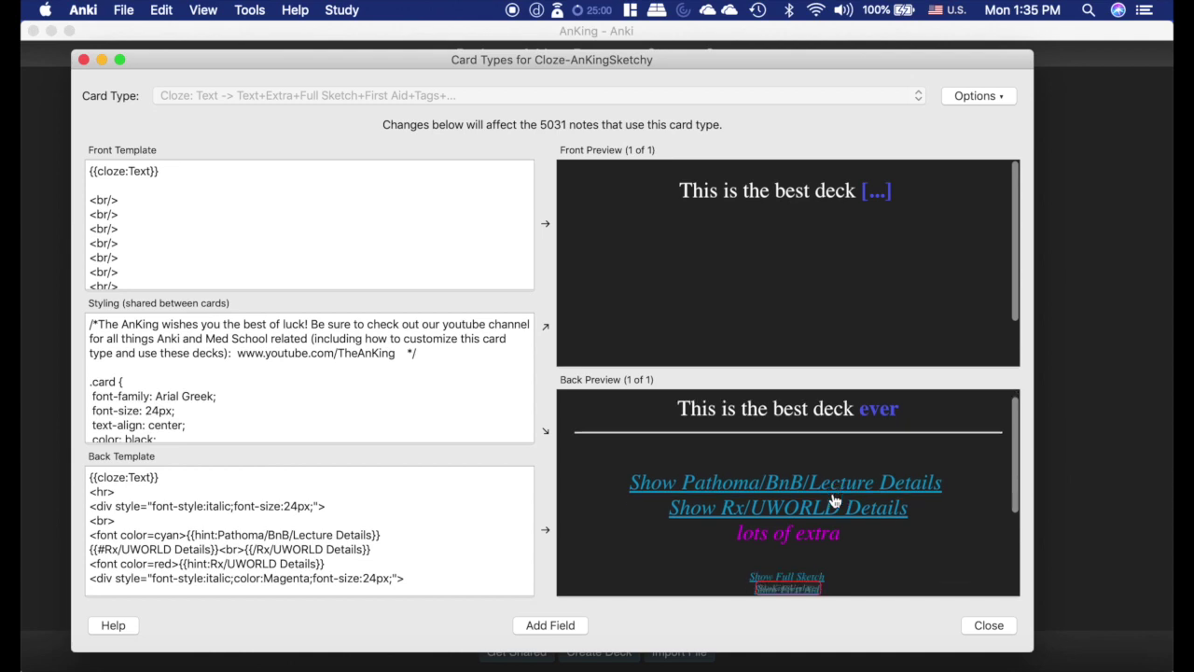
scroll(835, 502, "down", 3)
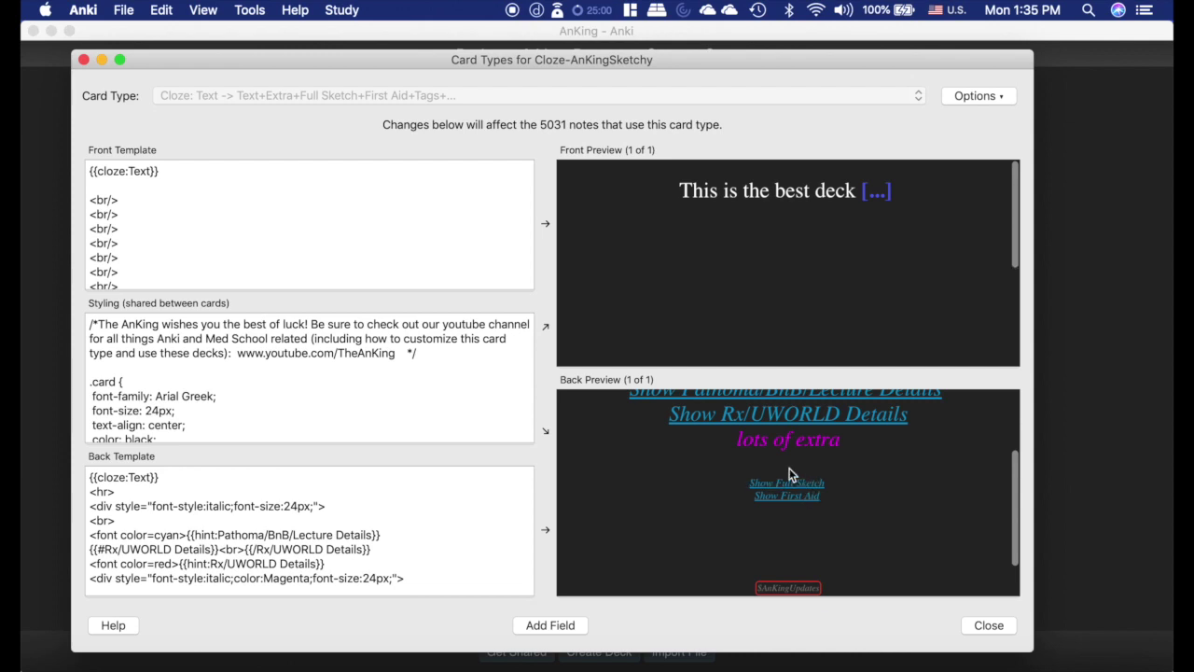
scroll(246, 514, "down", 6)
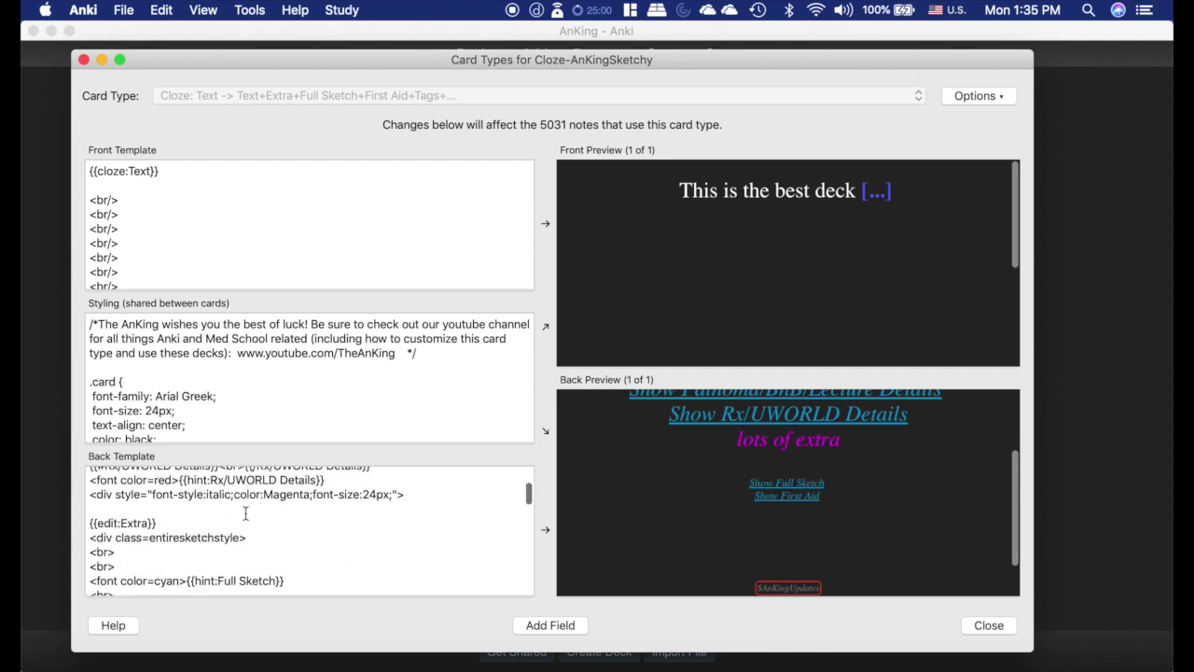
scroll(245, 514, "down", 2)
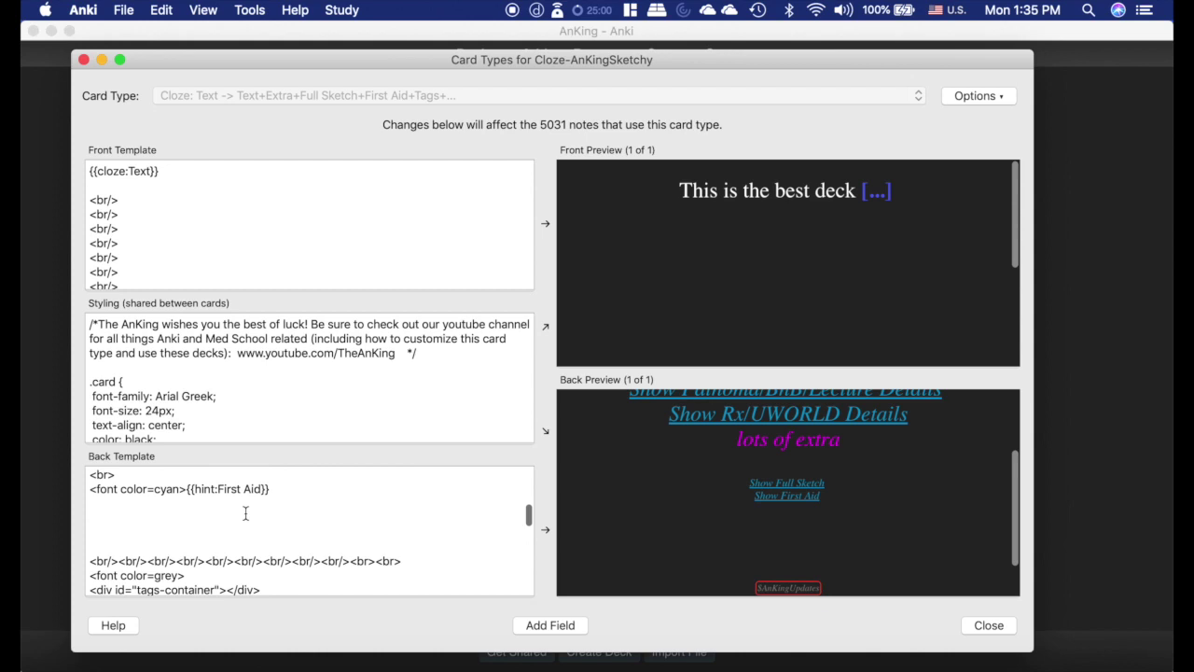
scroll(246, 514, "up", 5)
scroll(246, 514, "up", 1)
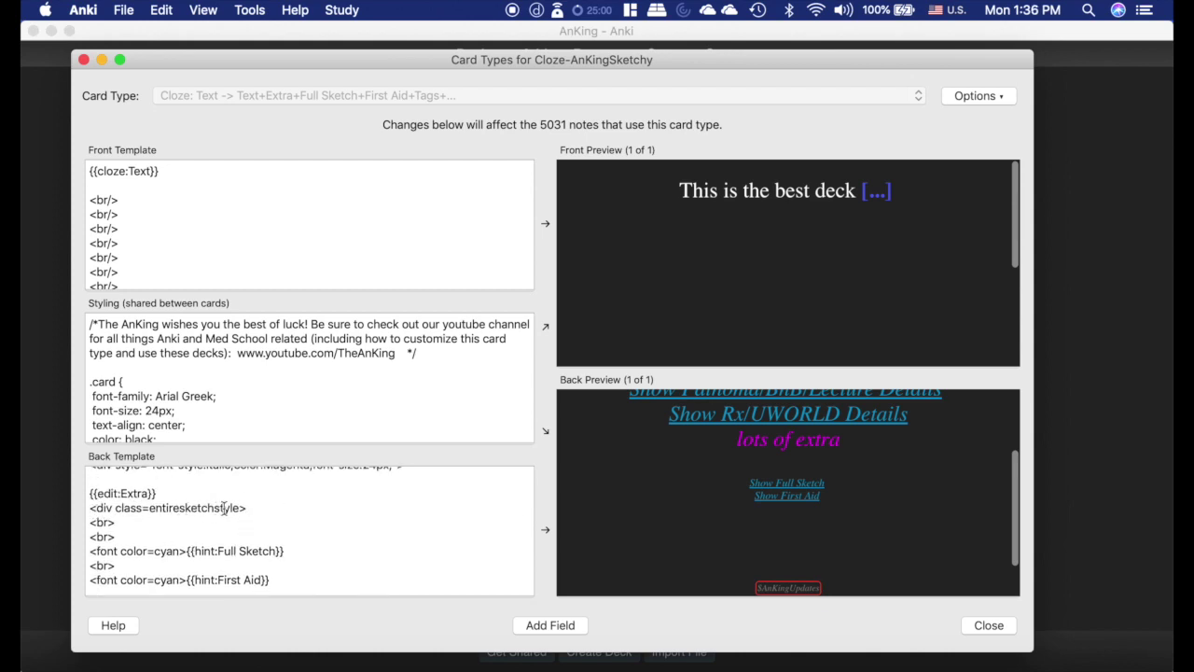
scroll(207, 367, "down", 10)
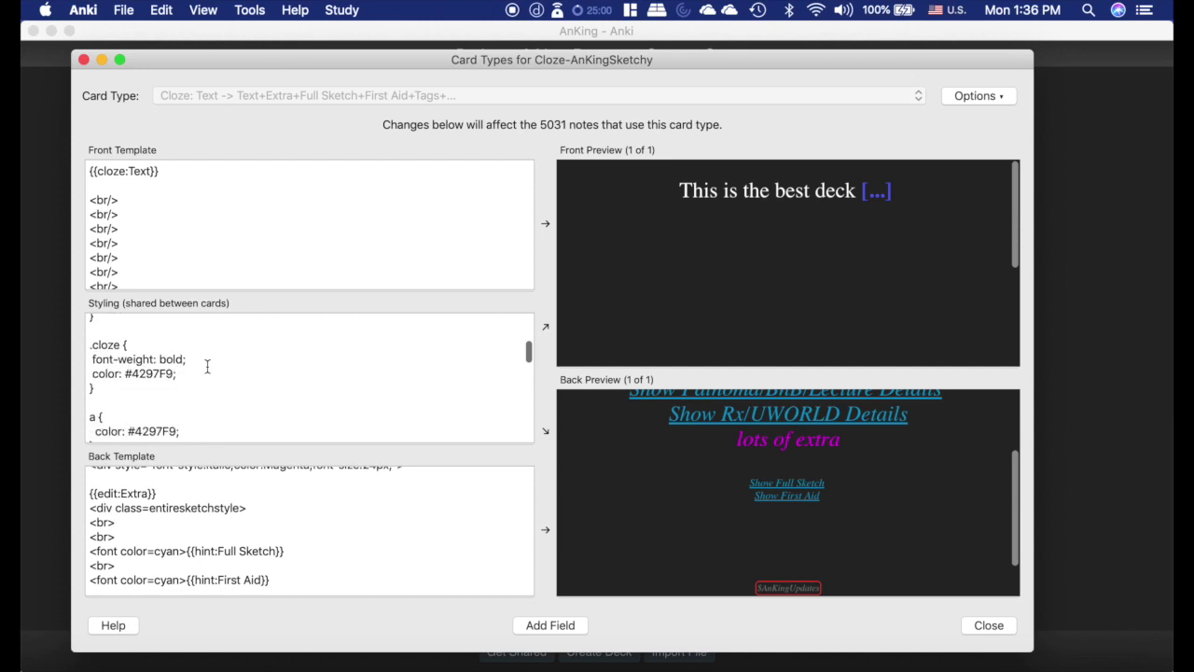
scroll(207, 367, "down", 5)
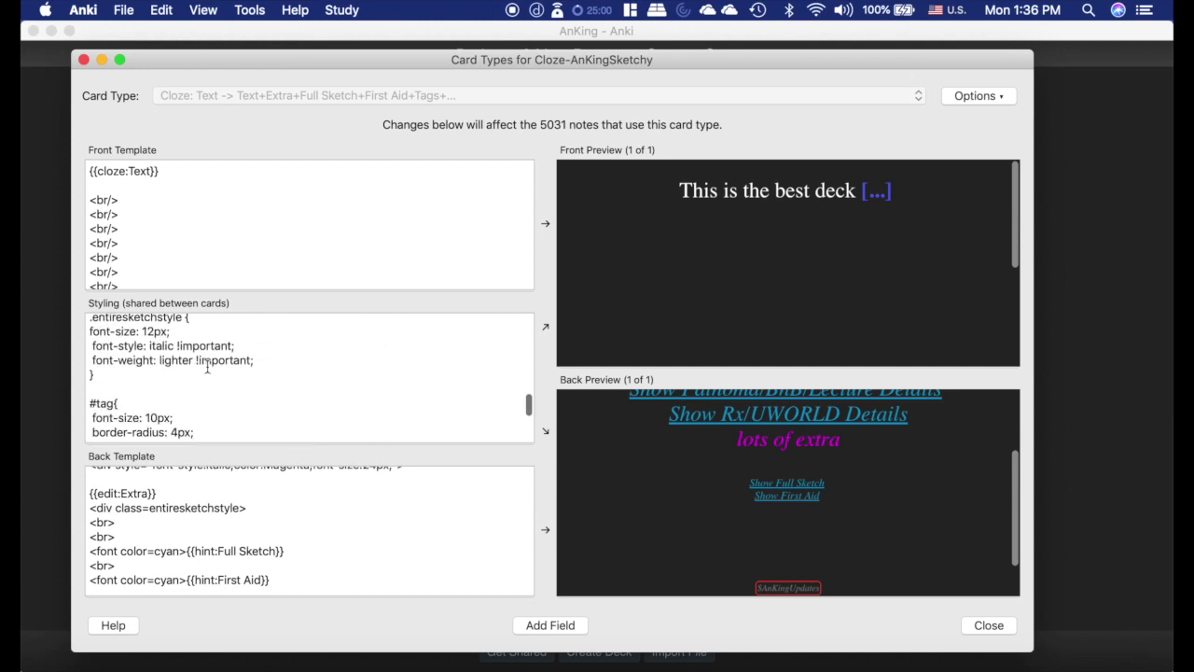
scroll(207, 366, "up", 1)
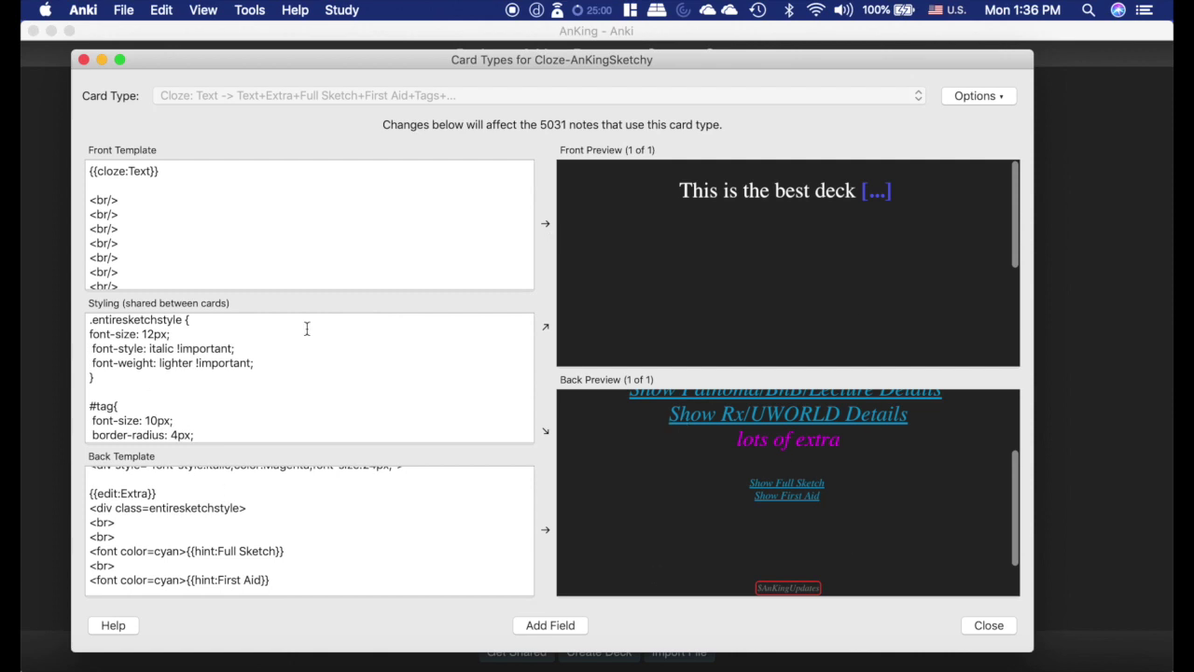
scroll(789, 479, "up", 4)
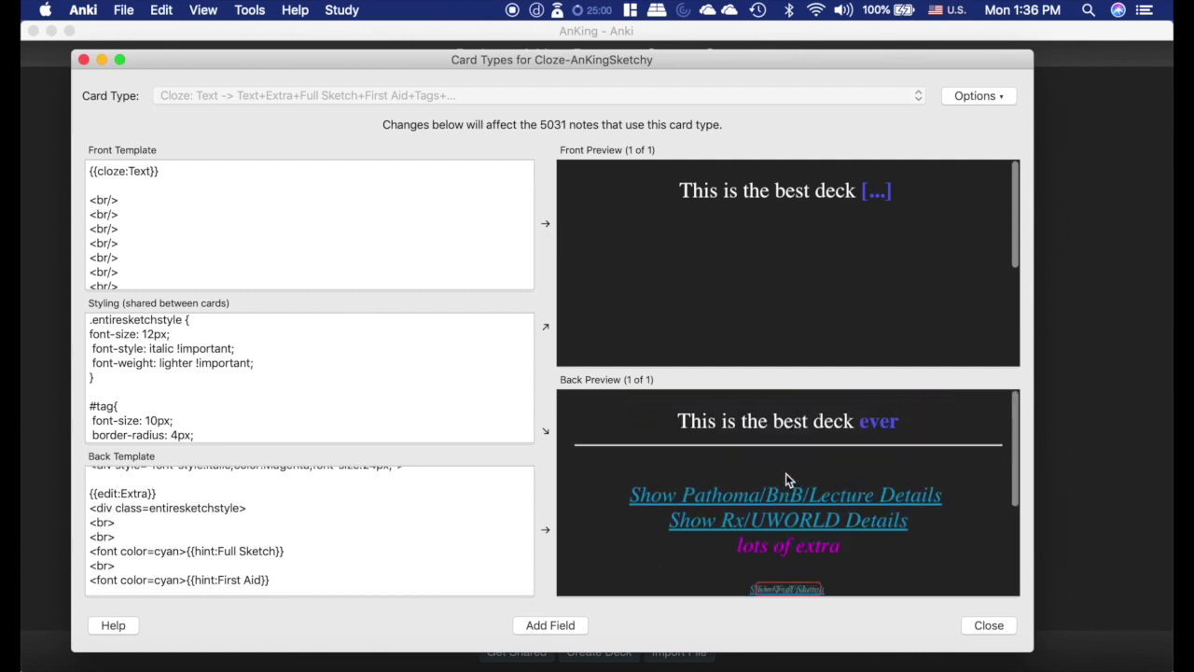
Close the templates and Add window, discarding the unsaved note, then open the AnKing deck overview.
left_click(83, 58)
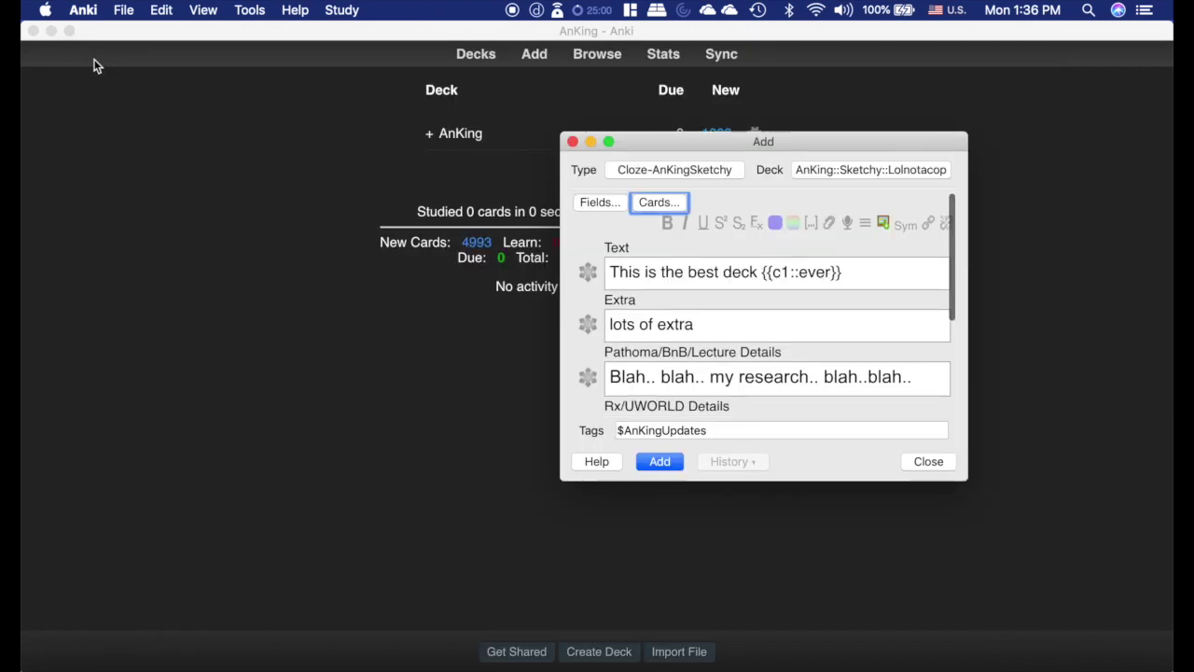
left_click(572, 141)
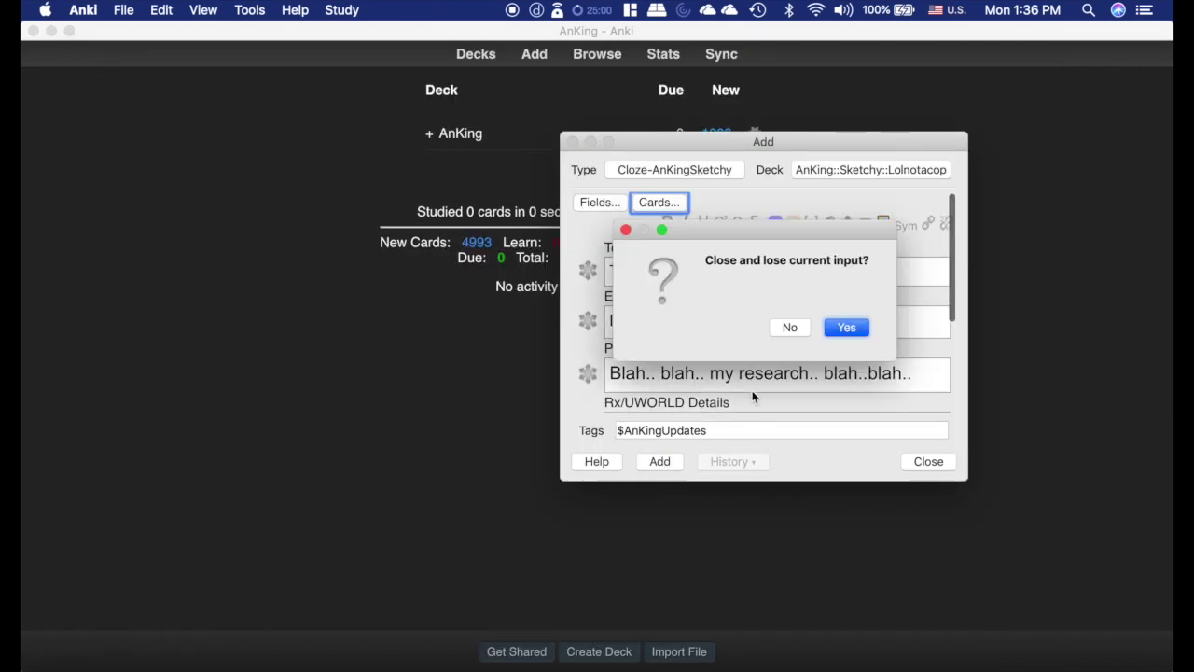
left_click(843, 328)
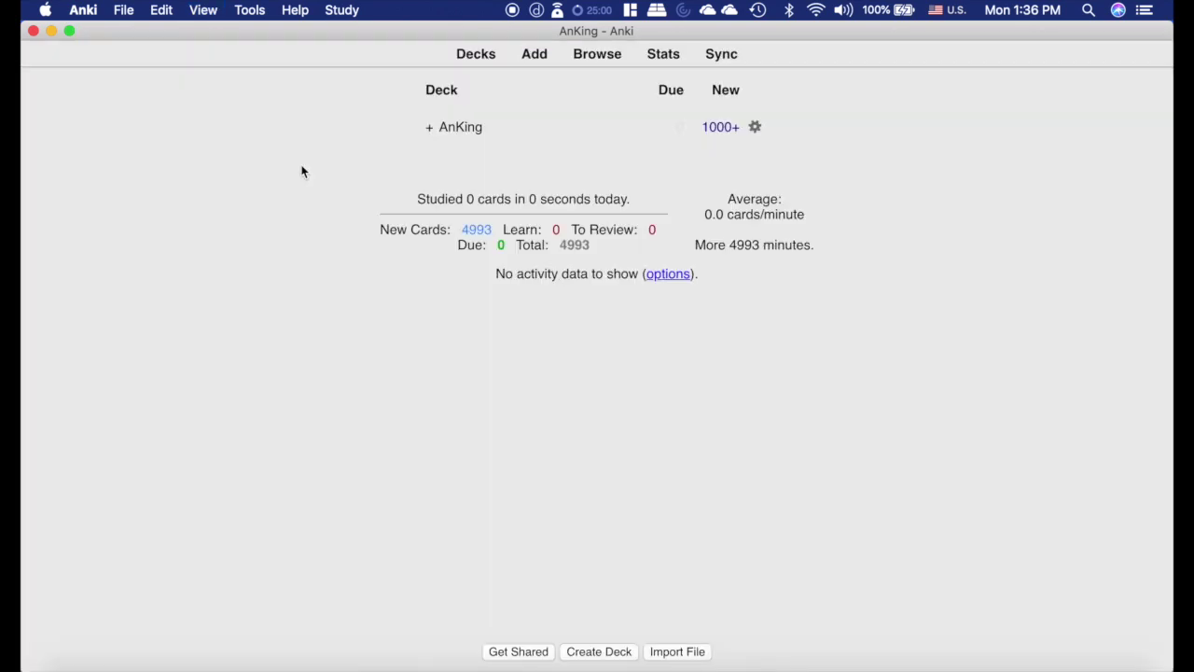
left_click(460, 129)
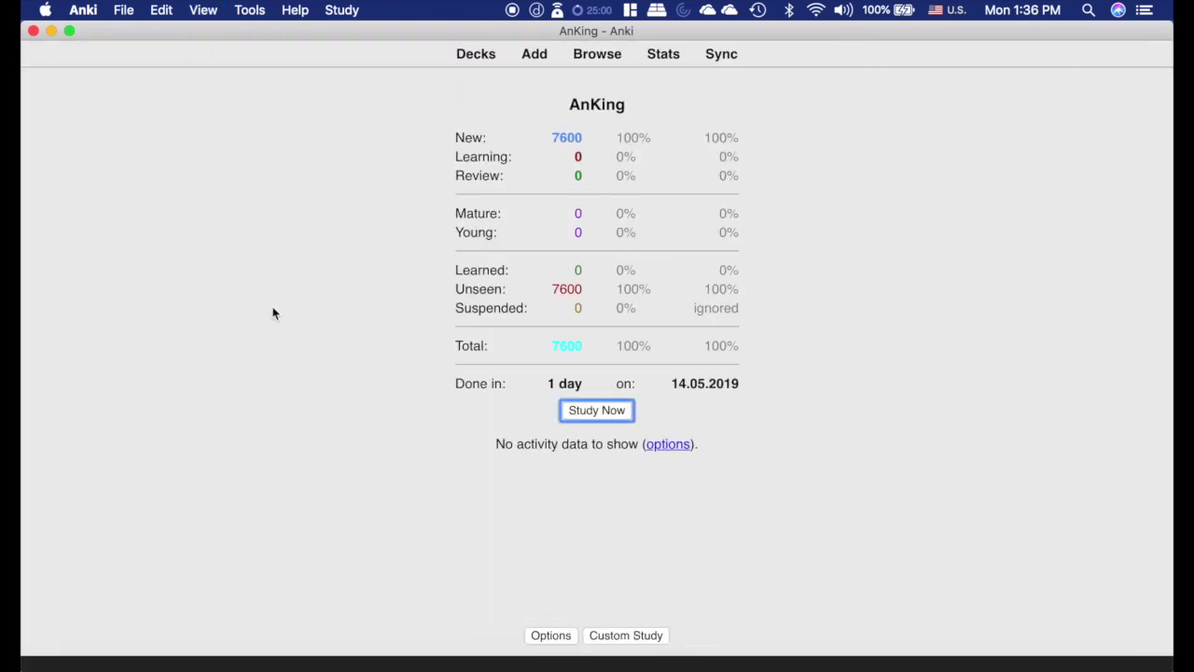
Start studying the AnKing deck and reveal the answer p53 on the first card.
key("s")
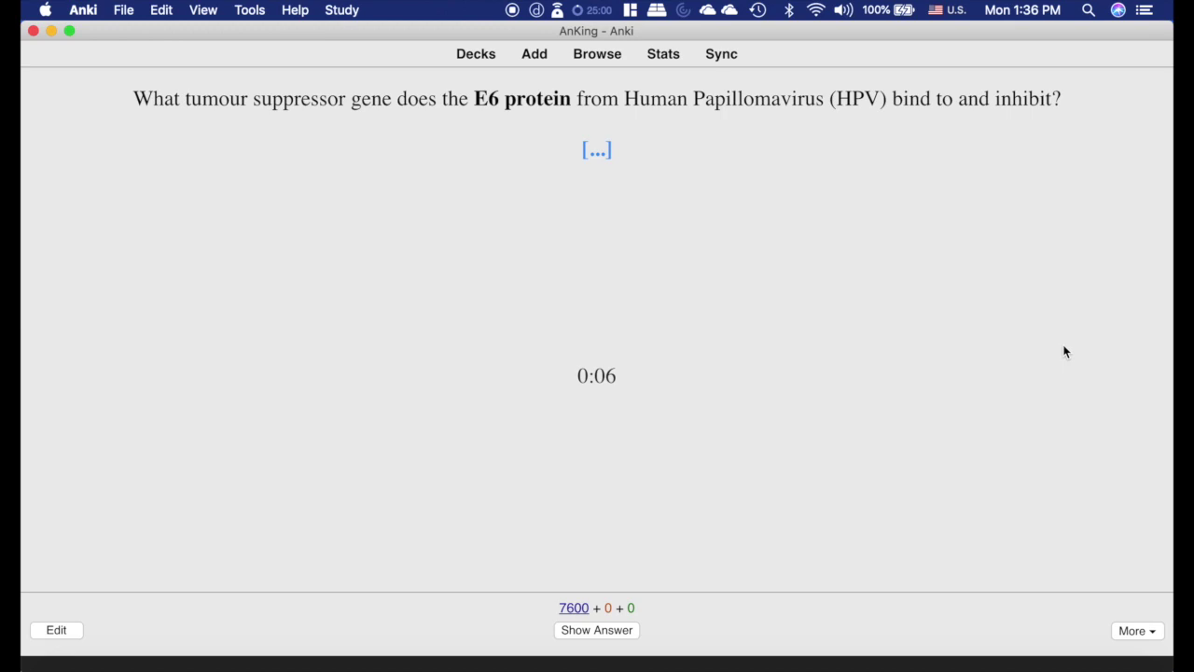
key("space")
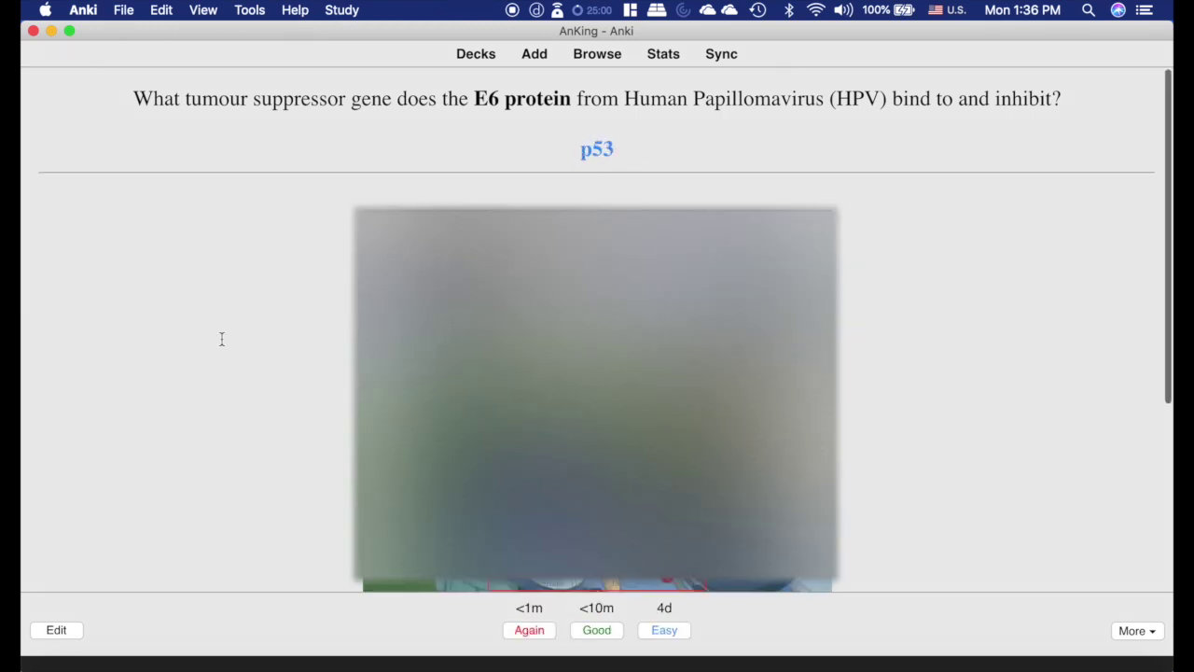
scroll(222, 339, "down", 5)
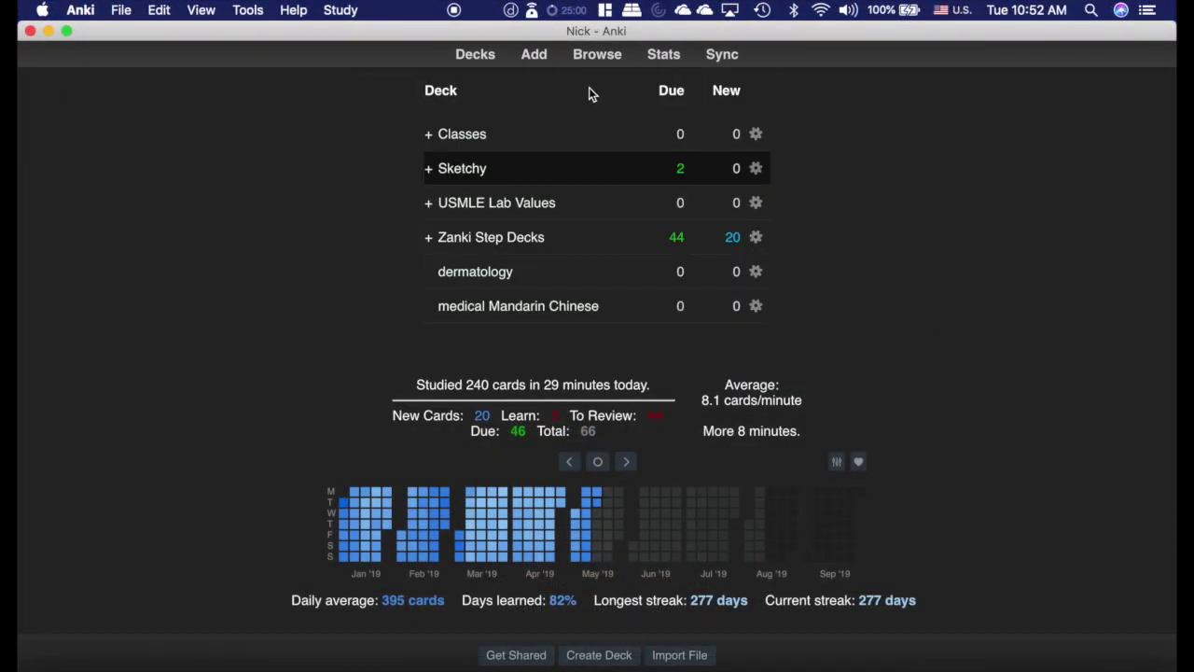
Begin a new Cloze-AnKingSketchy note for the Sketchy deck after briefly viewing its card templates.
left_click(534, 54)
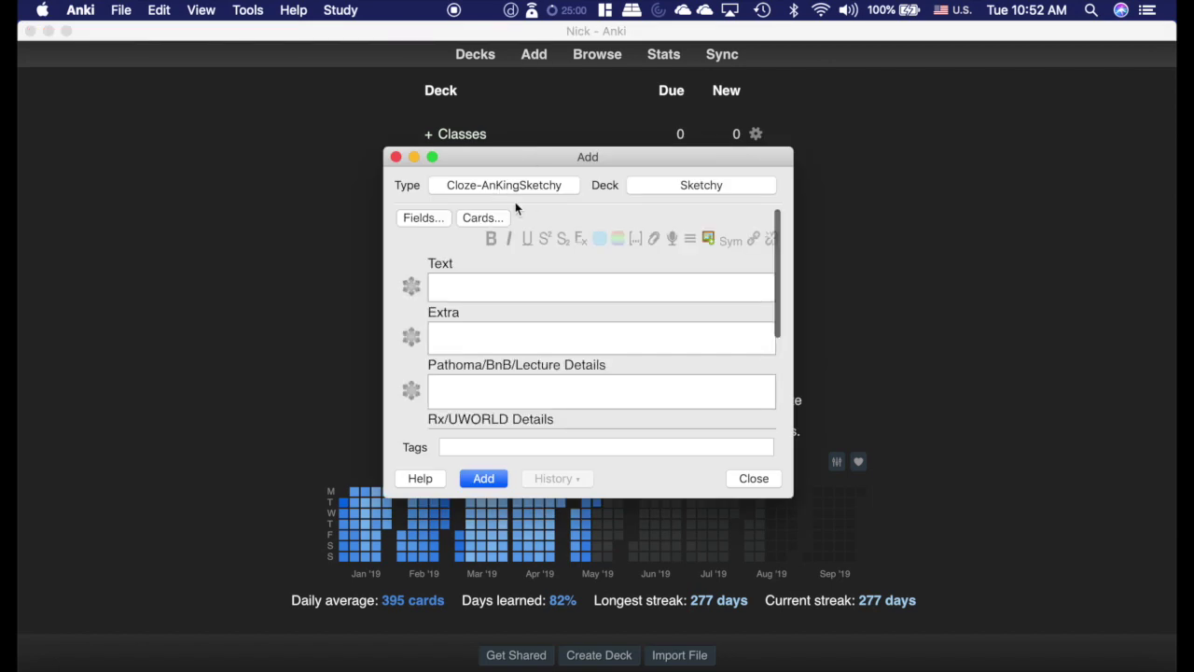
left_click(481, 218)
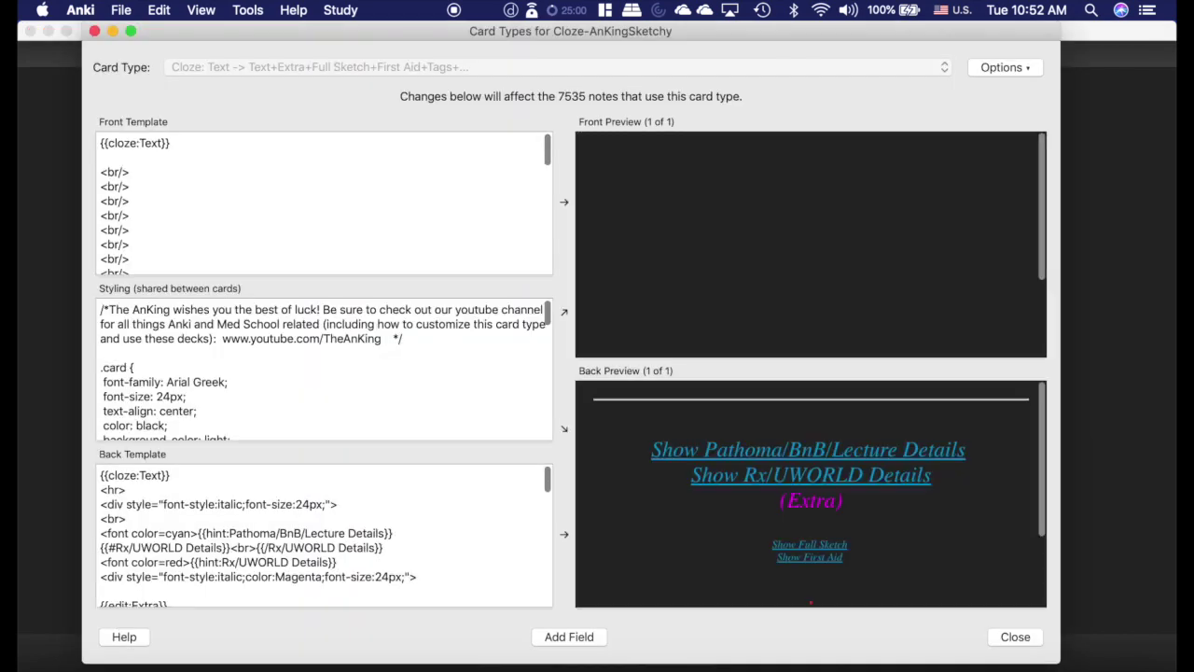
left_click(94, 31)
left_click(435, 221)
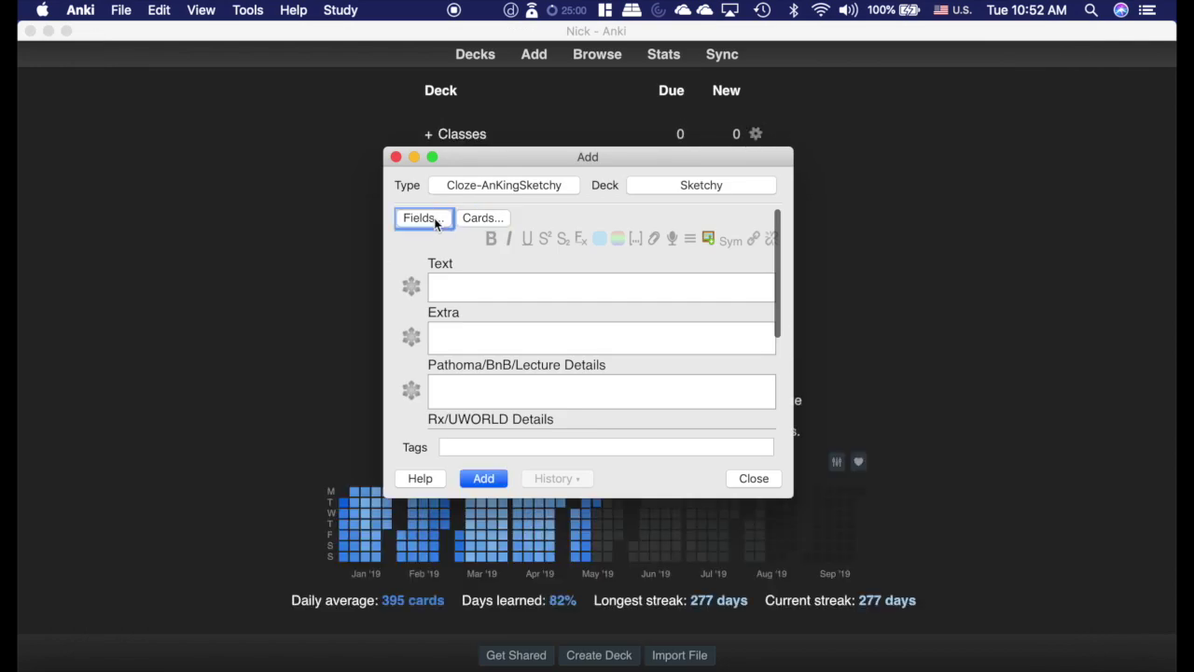
left_click(435, 221)
left_click(448, 201)
left_click(476, 218)
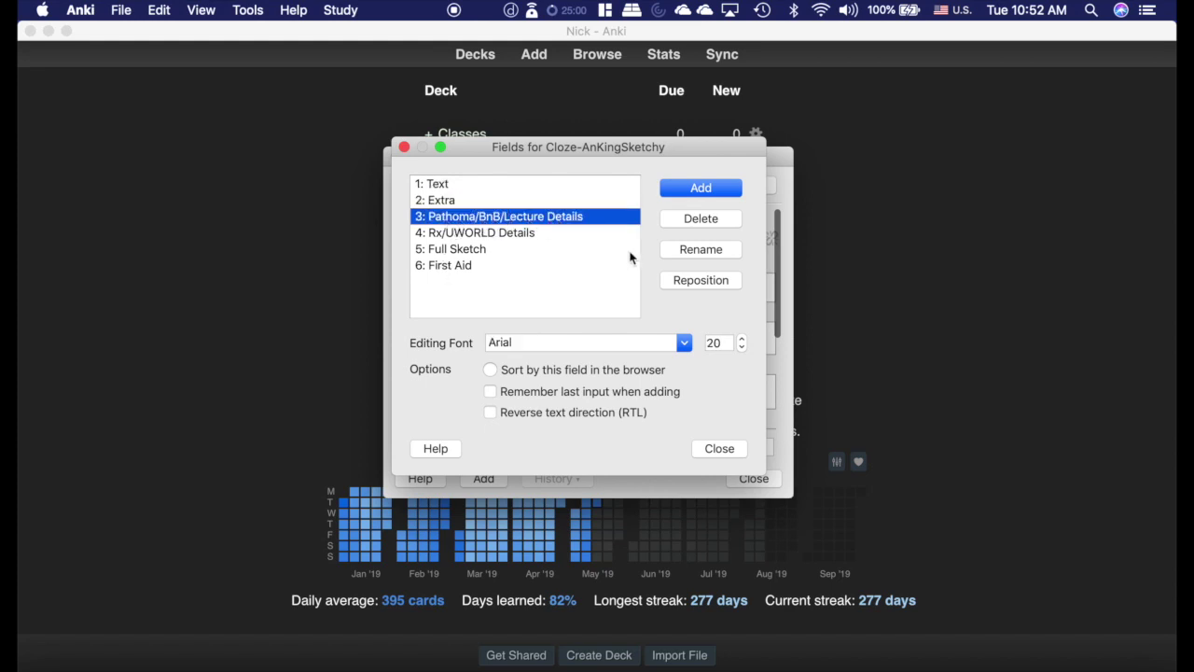
left_click(701, 249)
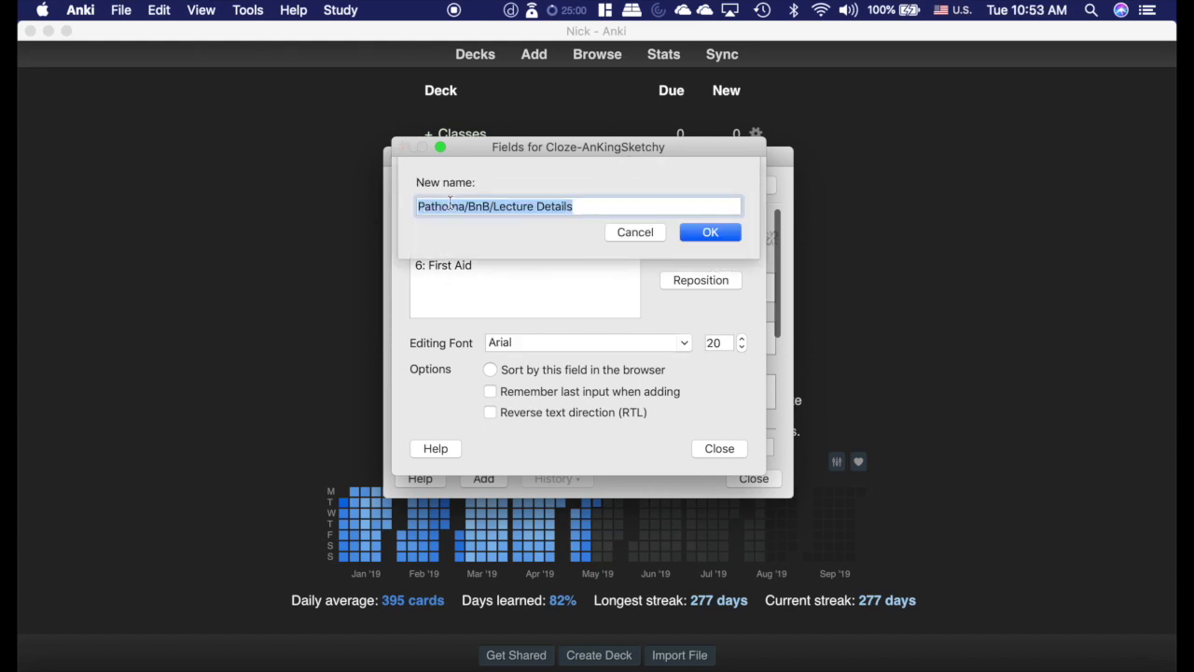
left_click(650, 234)
left_click(405, 148)
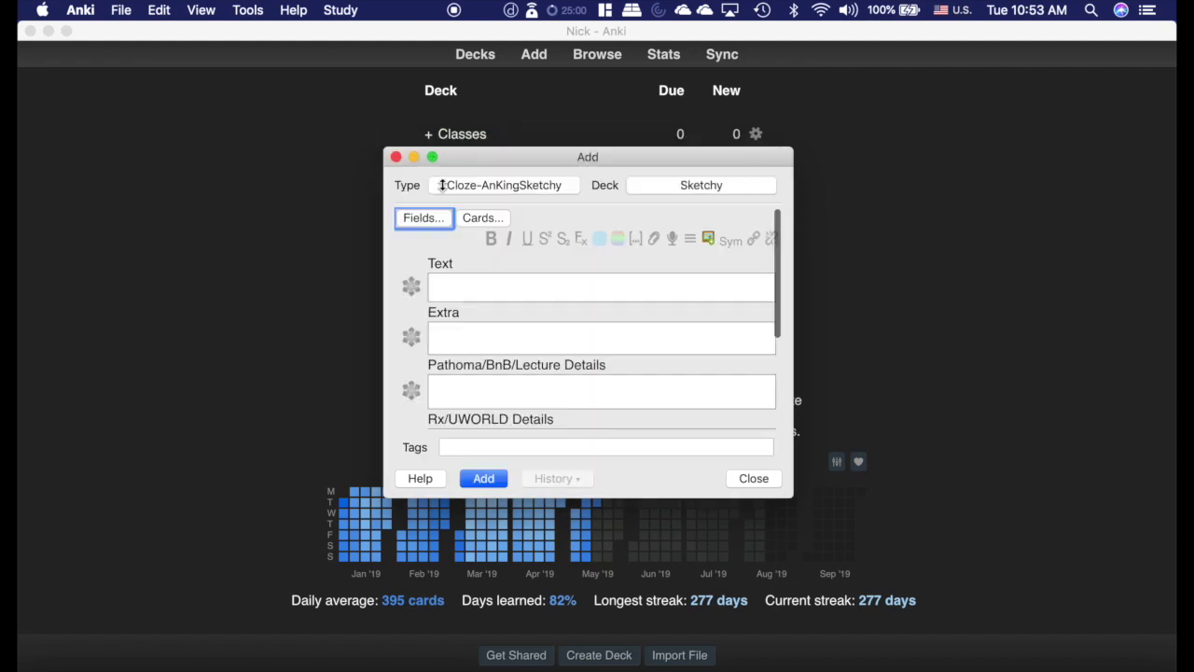
left_click(482, 217)
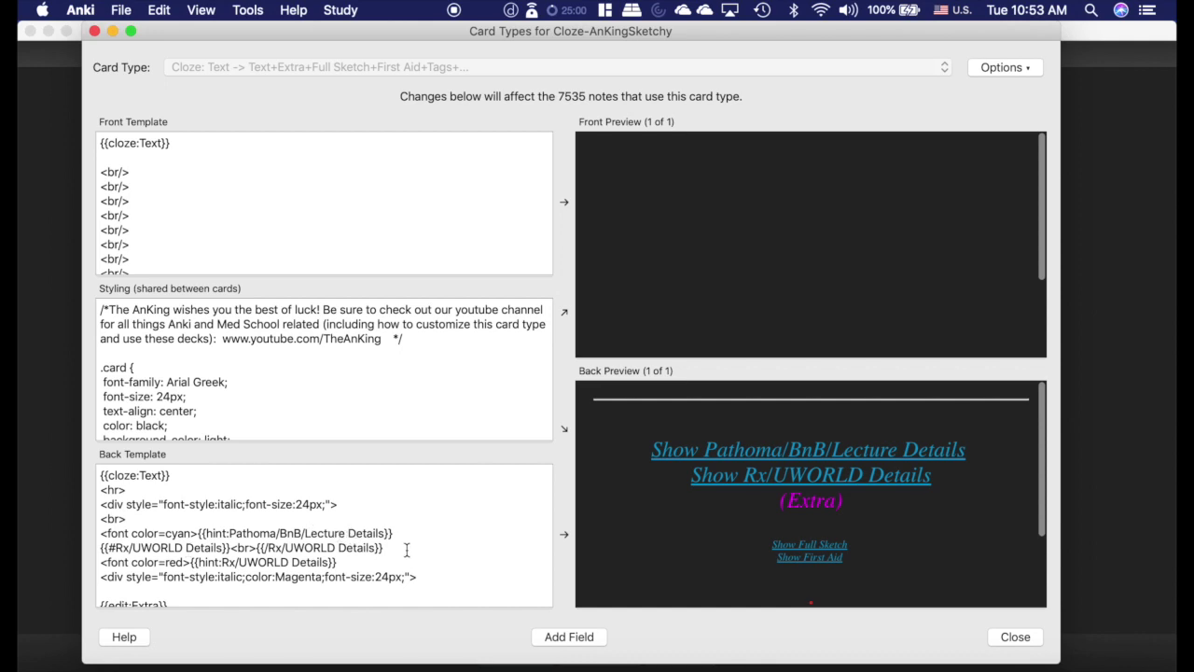
left_click_drag(382, 548, 89, 546)
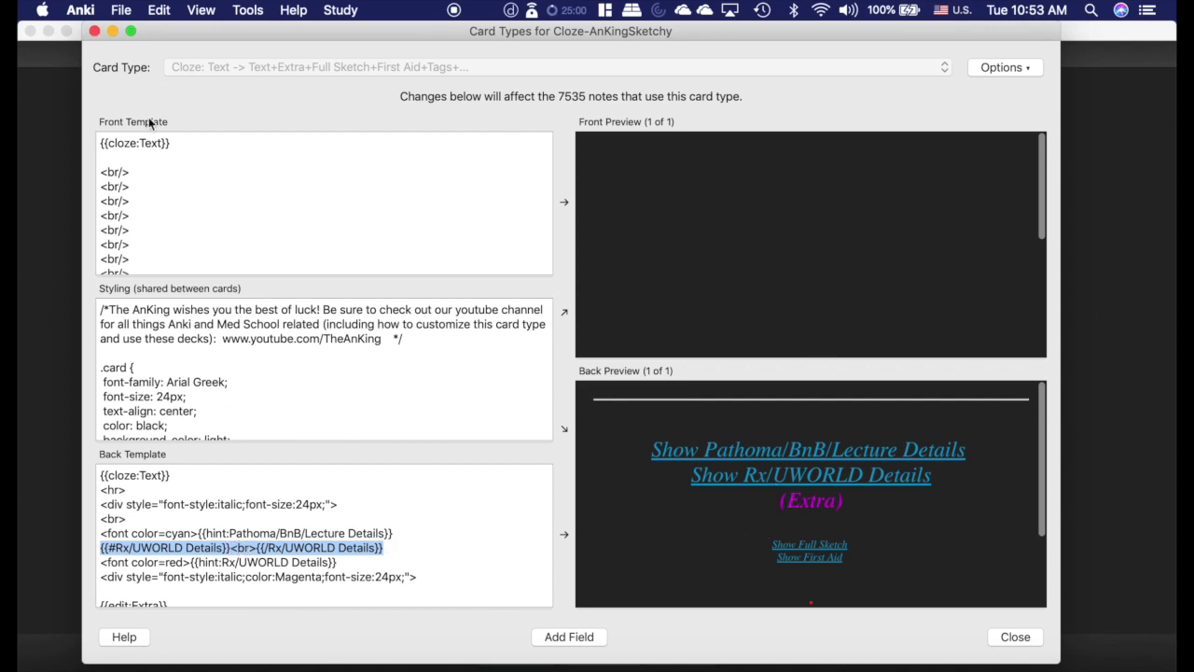
left_click(94, 31)
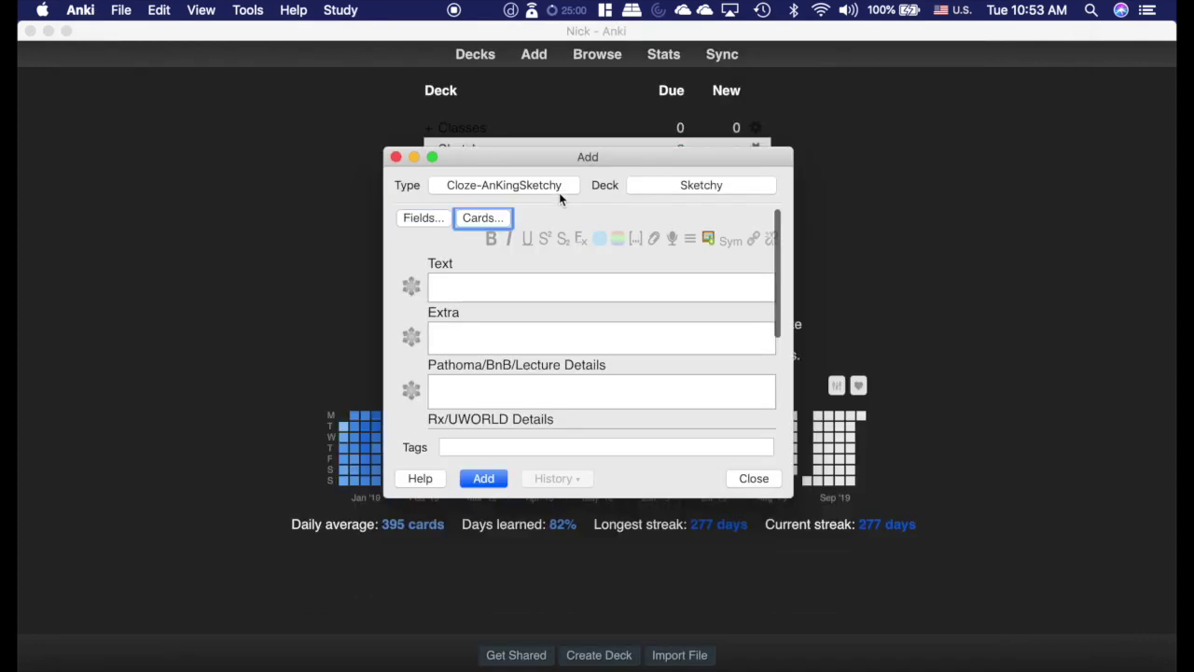
scroll(490, 341, "down", 5)
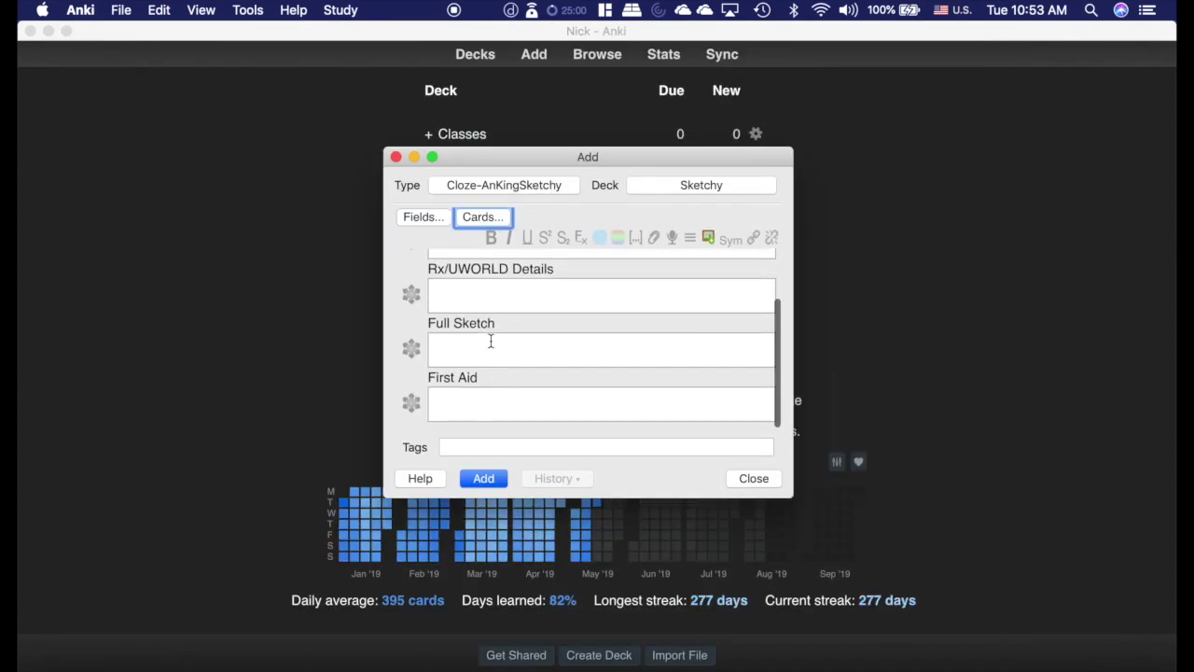